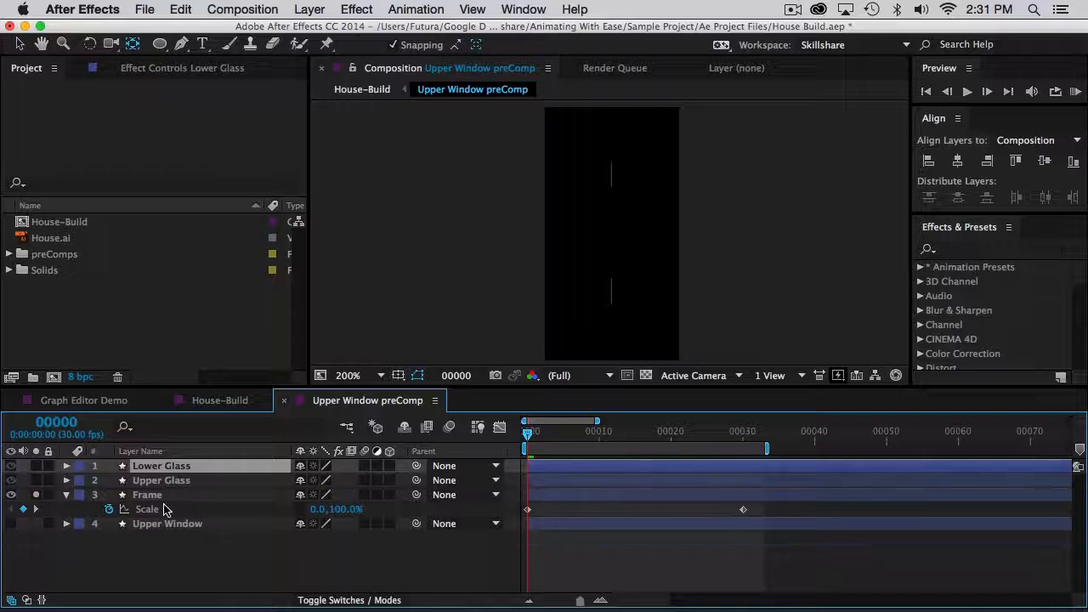
Show the Frame layer's Scale in the Graph Editor, enlarge the timeline area and display the speed graph.
click(501, 430)
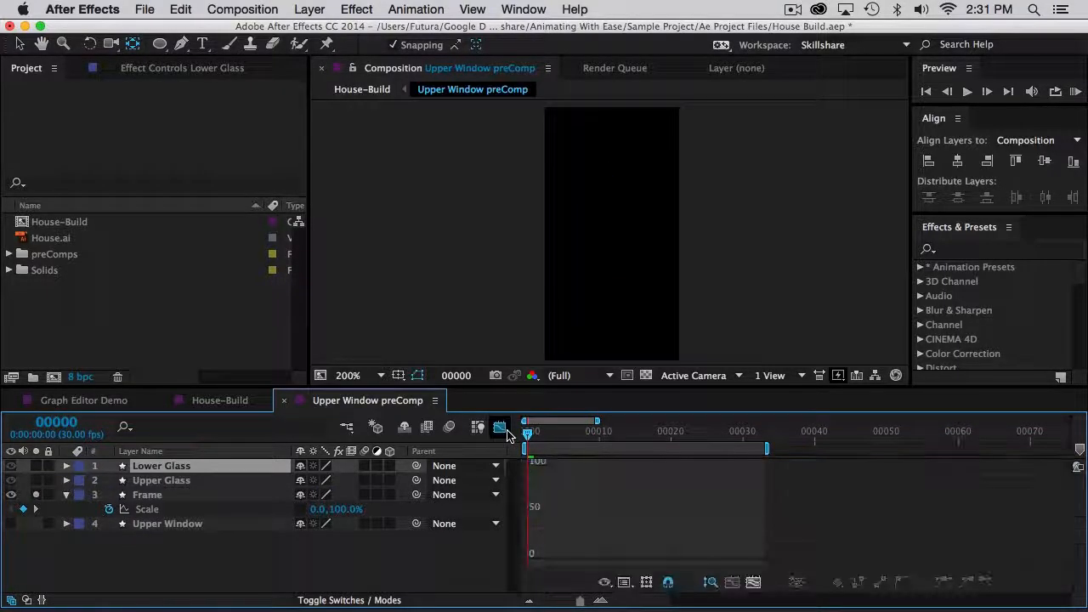
click(263, 503)
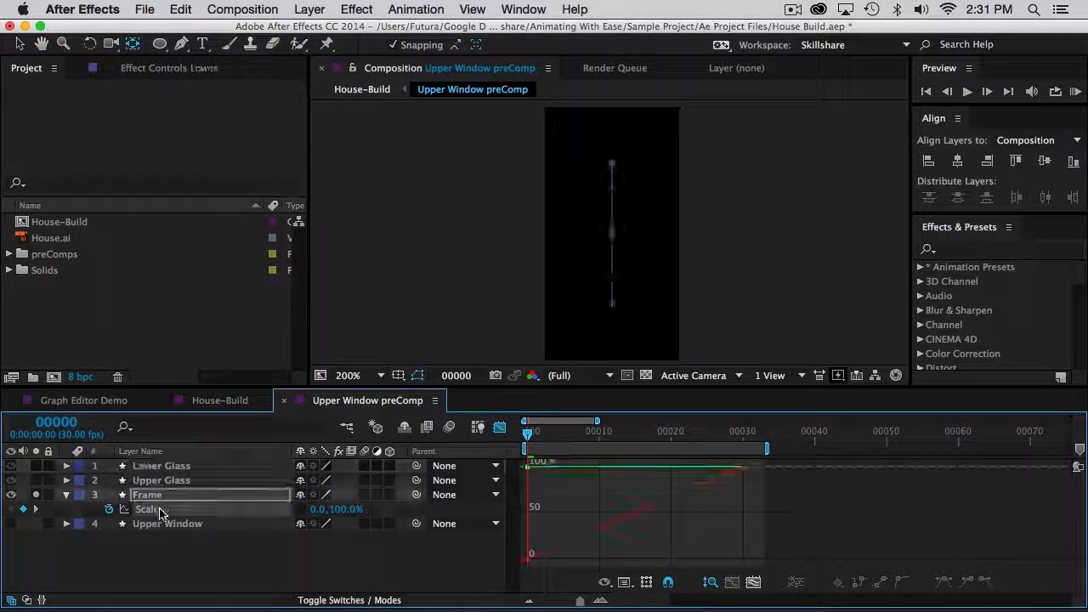
drag(607, 388, 607, 289)
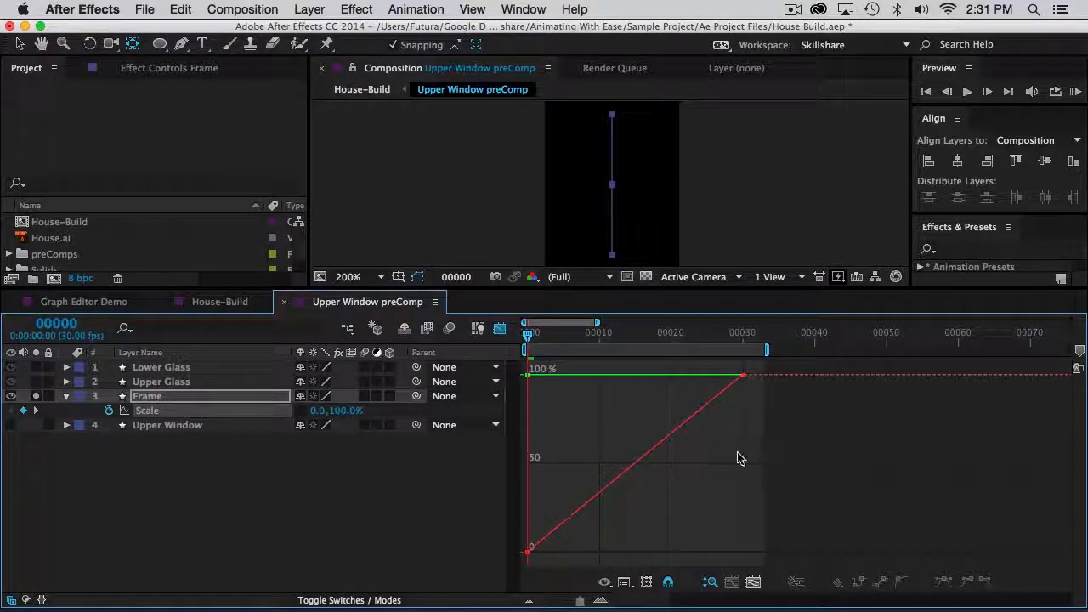
click(604, 581)
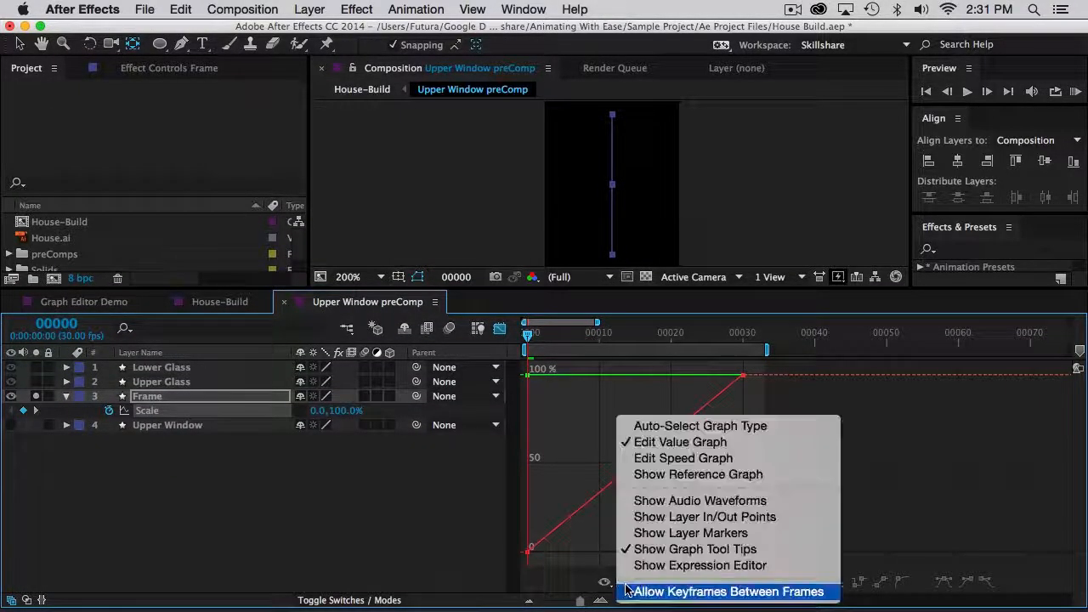
click(689, 463)
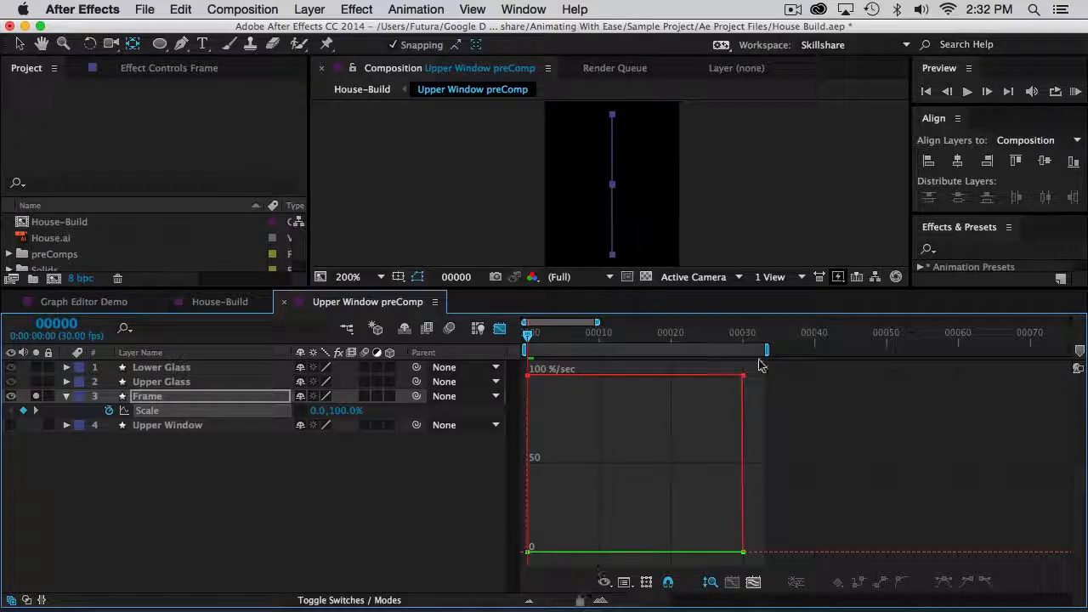
Apply Easy Ease to both Scale keyframes of the Frame layer and preview the animation.
drag(765, 364, 506, 404)
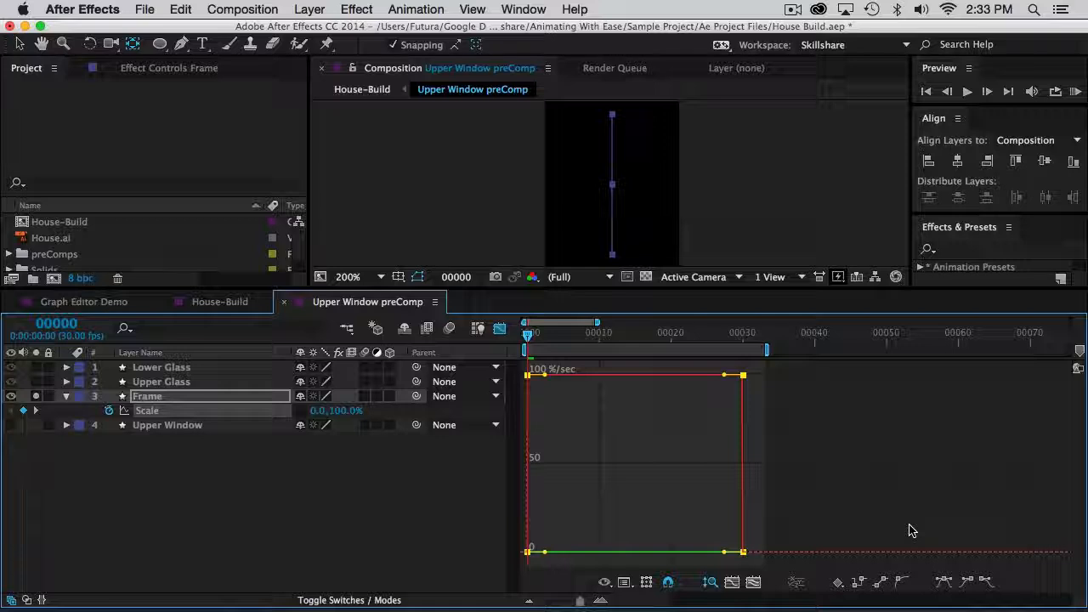
key(F9)
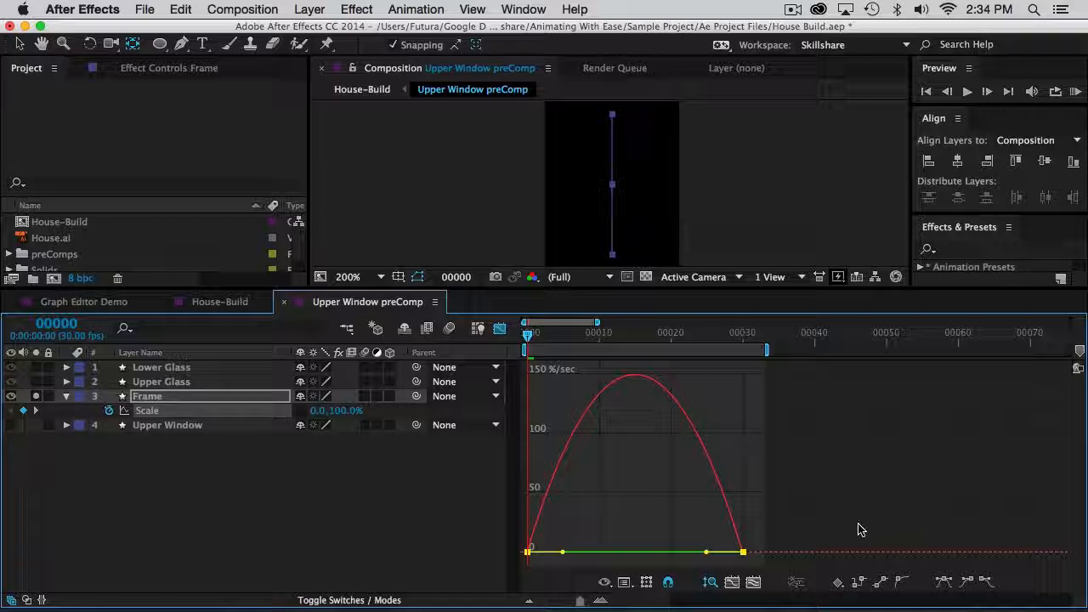
key(space)
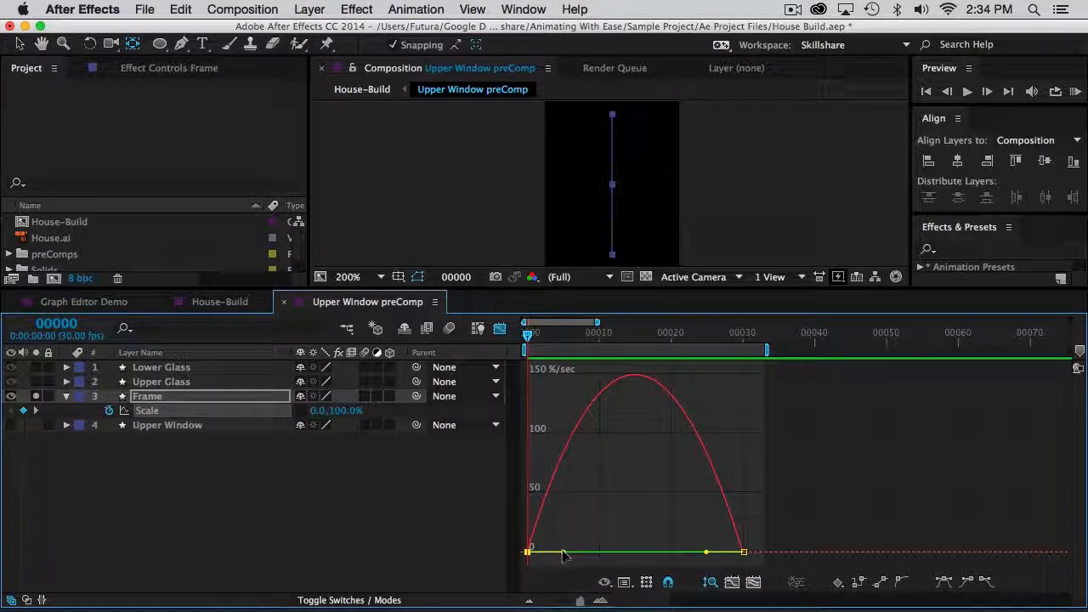
Reshape the Frame layer's Scale speed curve so it peaks near frame 10 with a long ease-out, and preview it.
drag(564, 554, 596, 557)
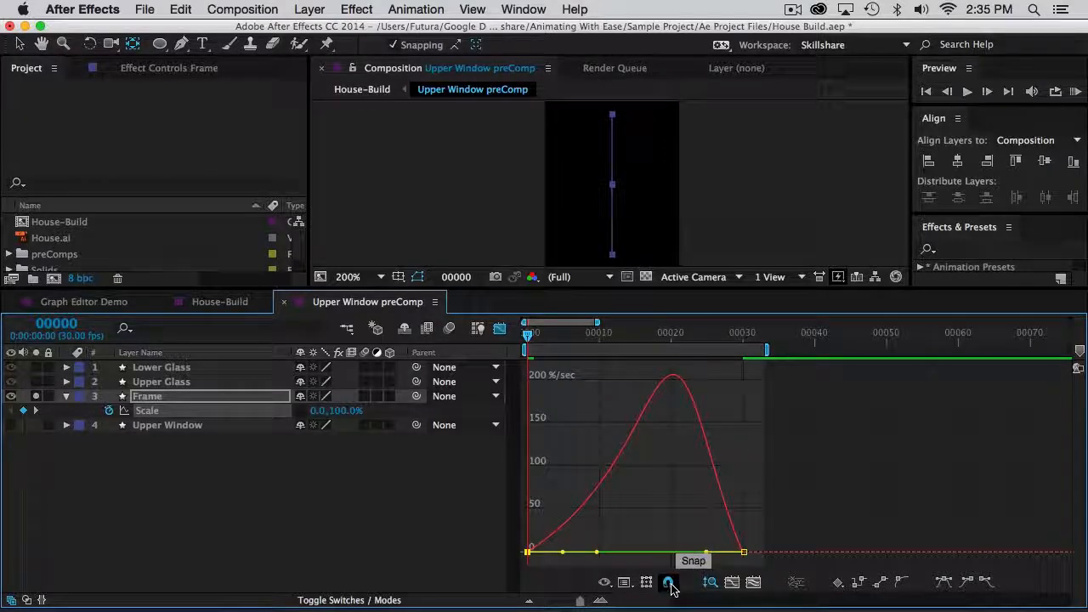
mouse_move(706, 553)
mouse_down()
mouse_move(692, 483)
mouse_move(690, 552)
mouse_up()
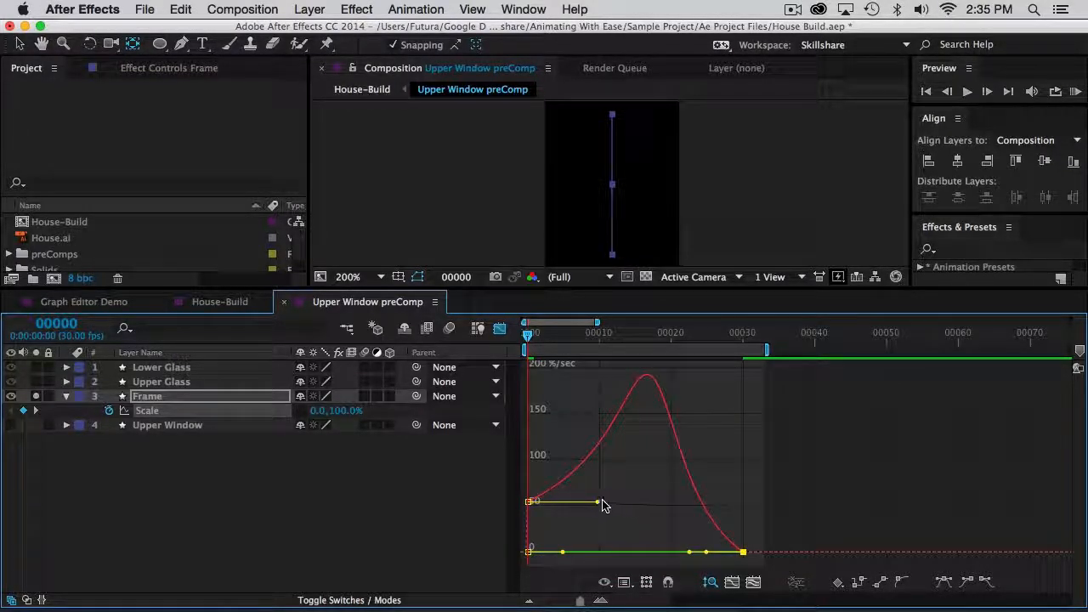
drag(597, 502, 602, 555)
click(668, 583)
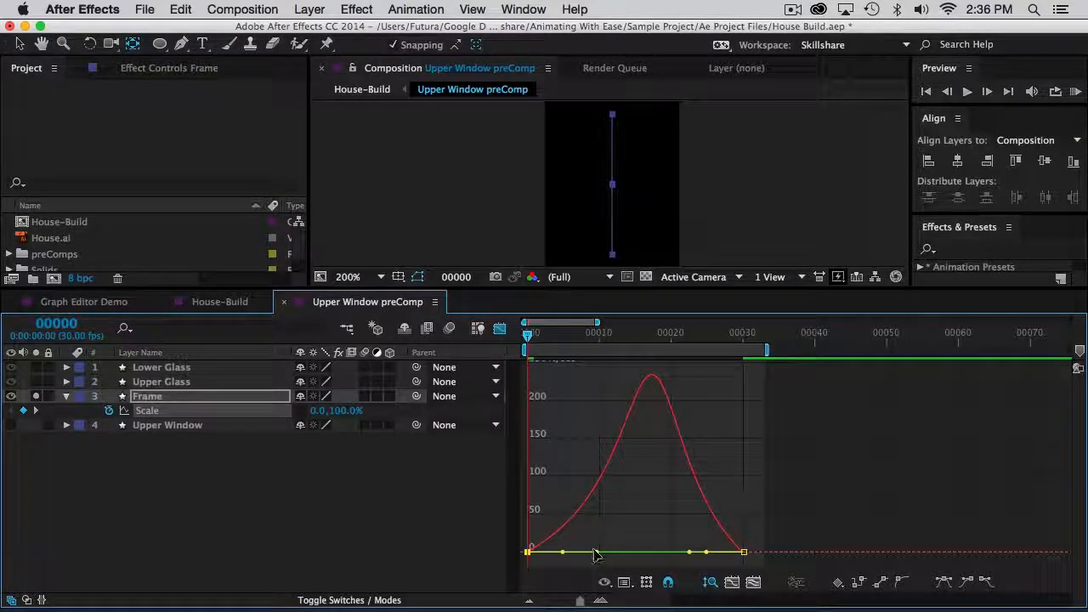
mouse_move(592, 553)
mouse_down()
mouse_move(567, 555)
mouse_move(580, 555)
mouse_up()
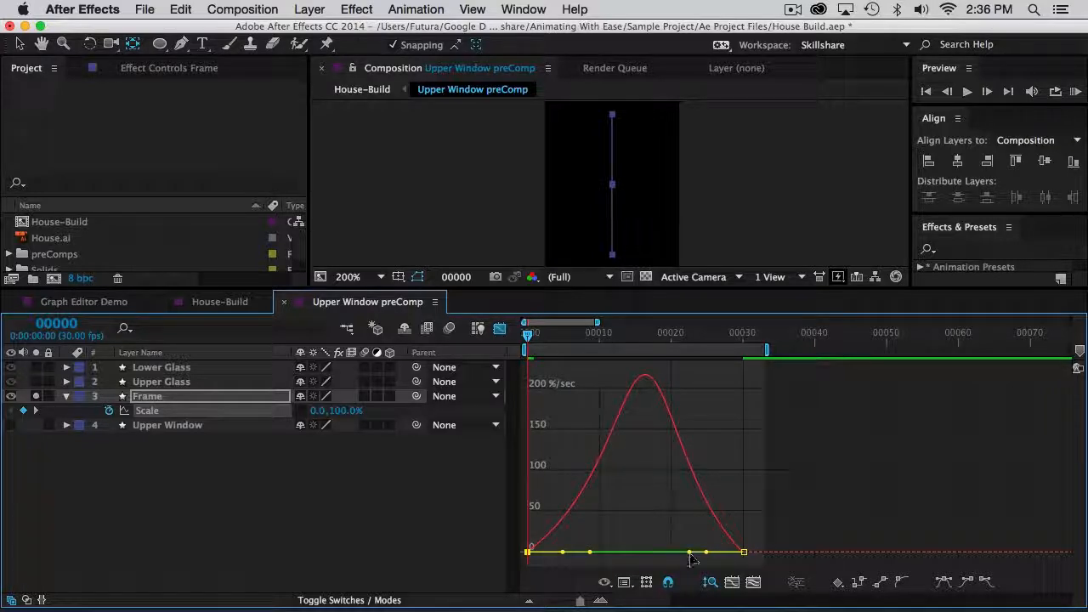
drag(689, 553, 633, 561)
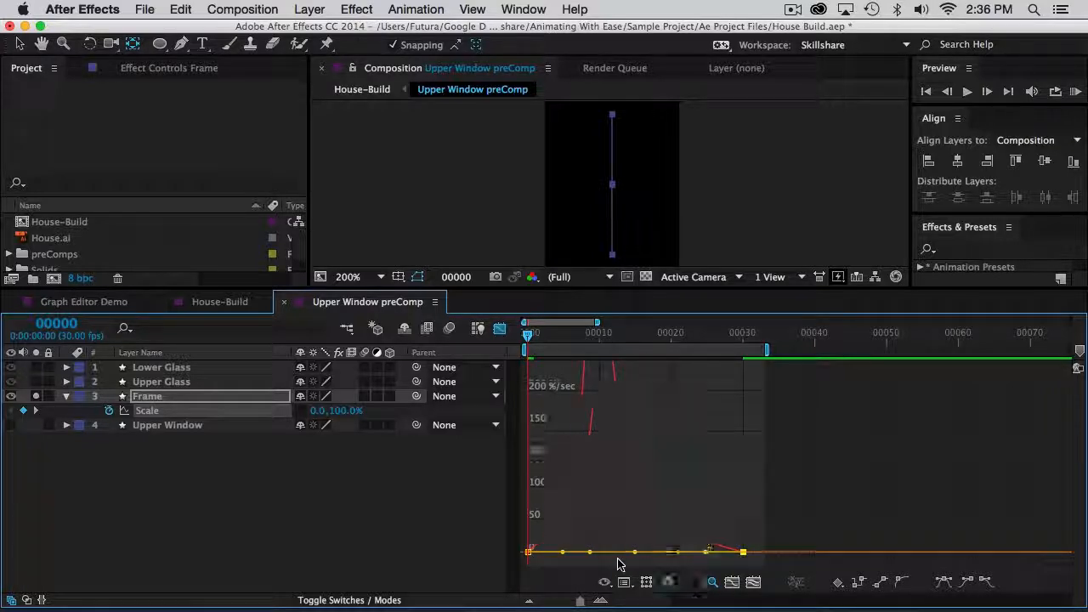
key(space)
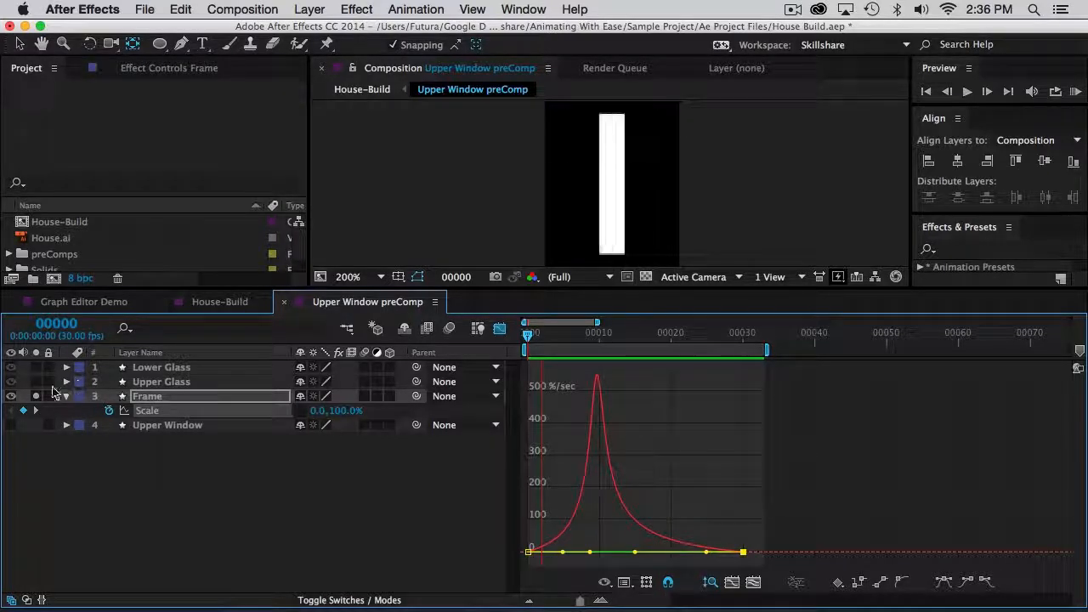
Unsolo the Frame layer, collapse its properties and return the timeline to the layer bar view.
click(37, 396)
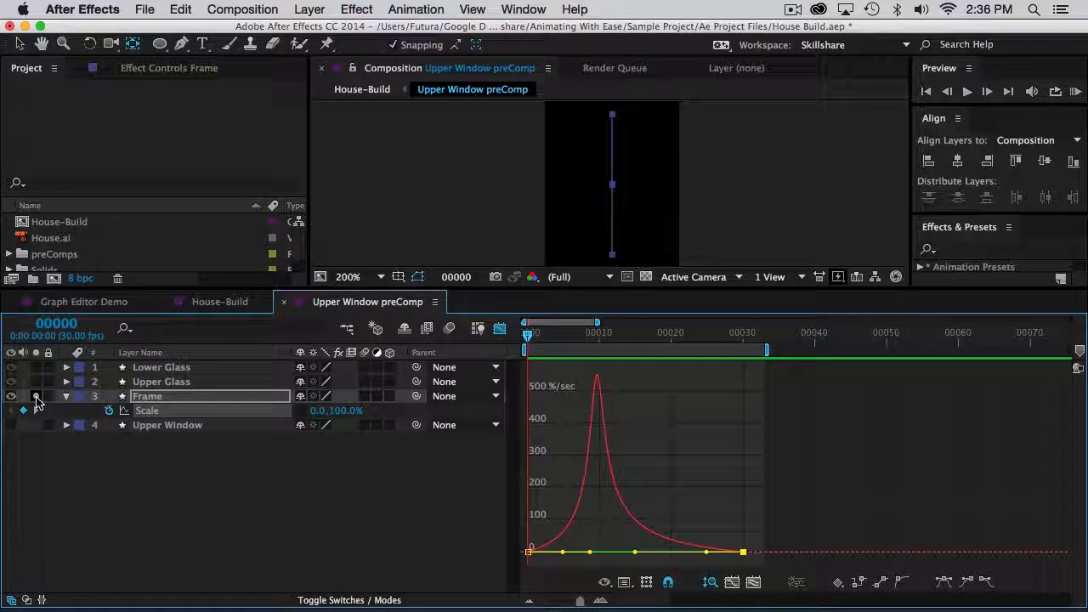
click(66, 396)
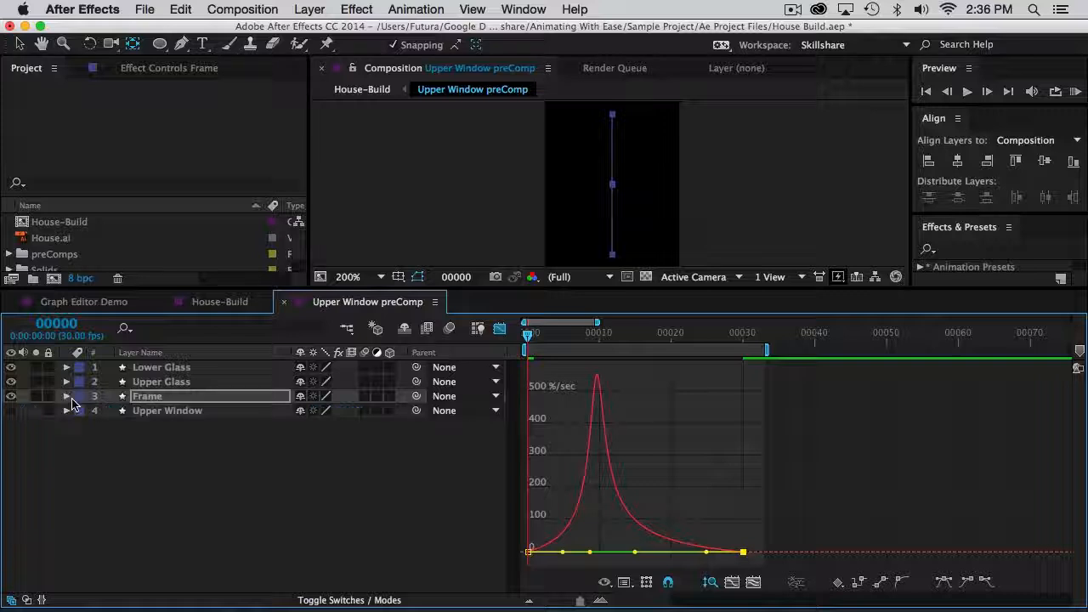
click(500, 328)
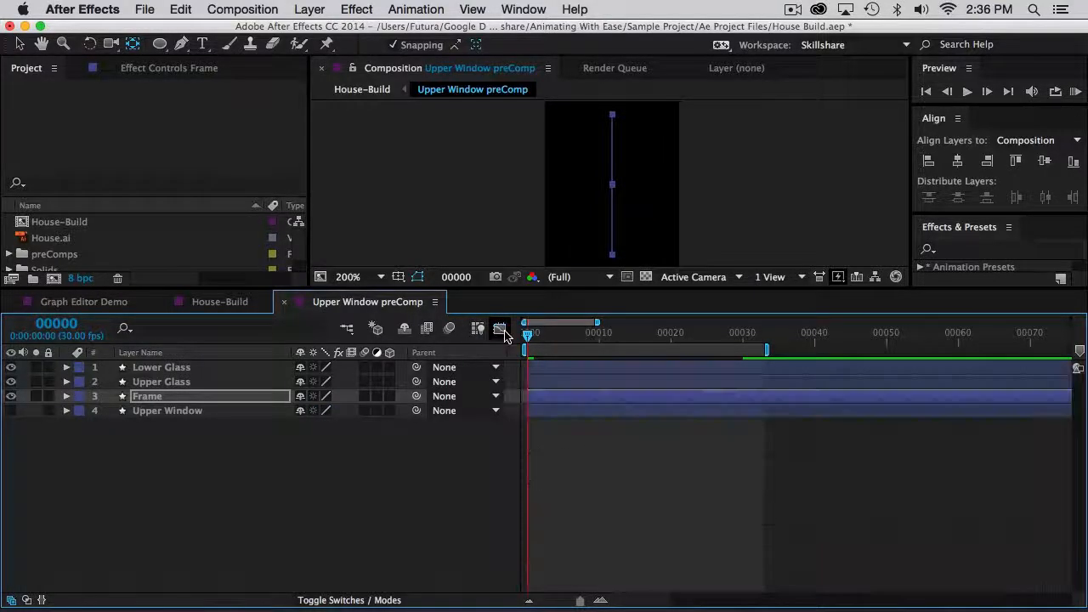
Shift the Upper Glass and Lower Glass layers together so both start at frame 13.
drag(536, 343, 619, 355)
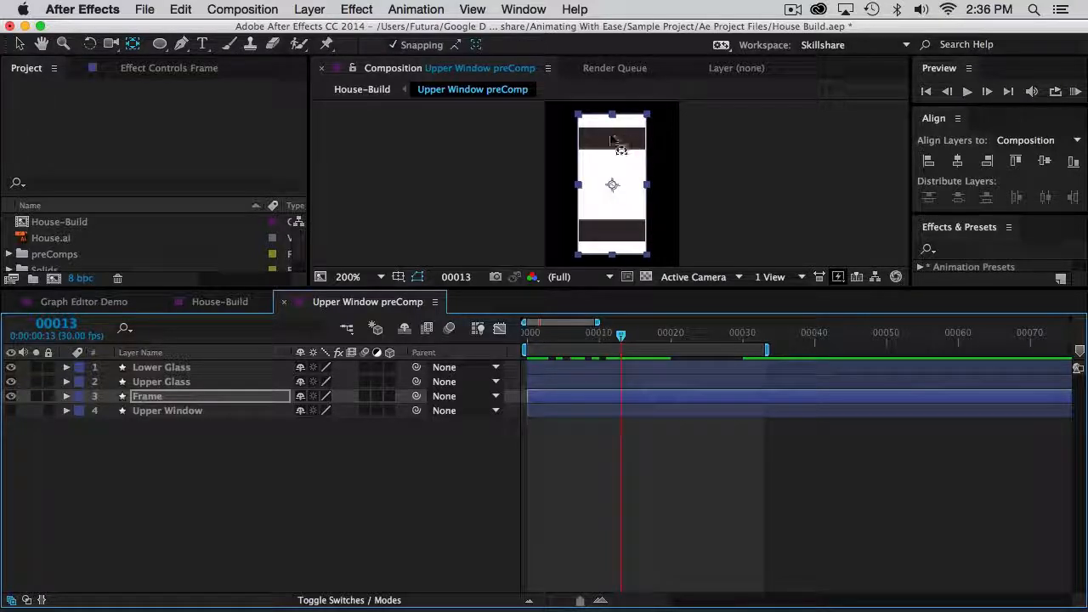
key(v)
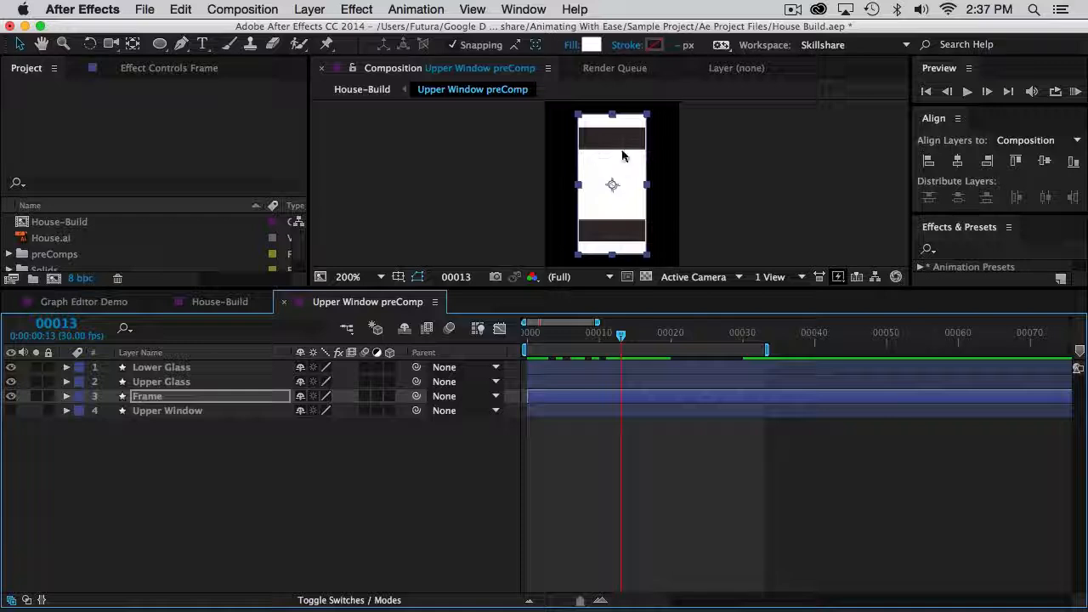
click(165, 381)
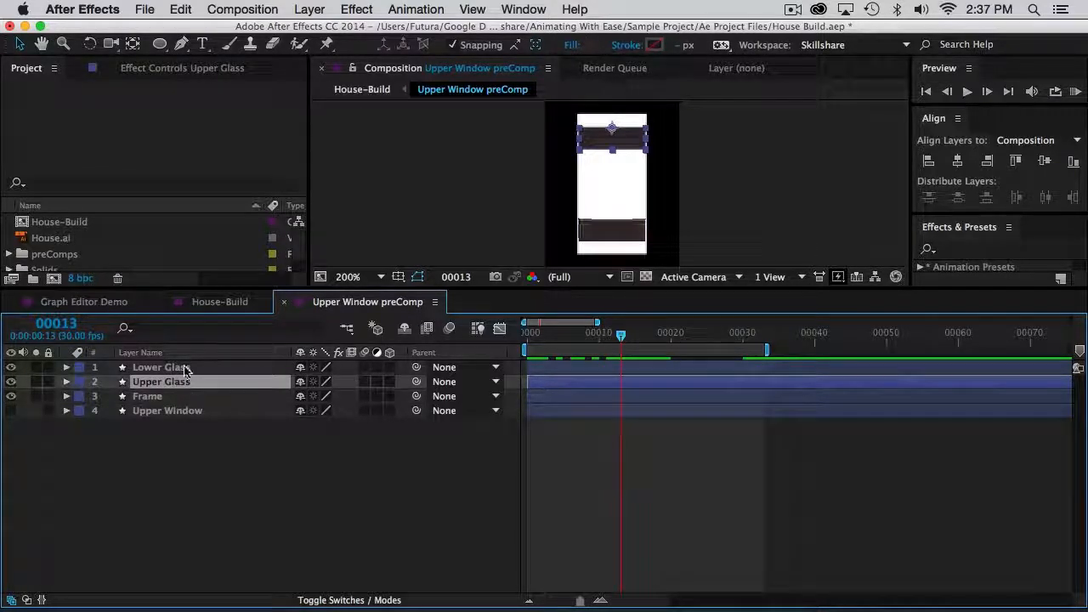
shift+click(180, 368)
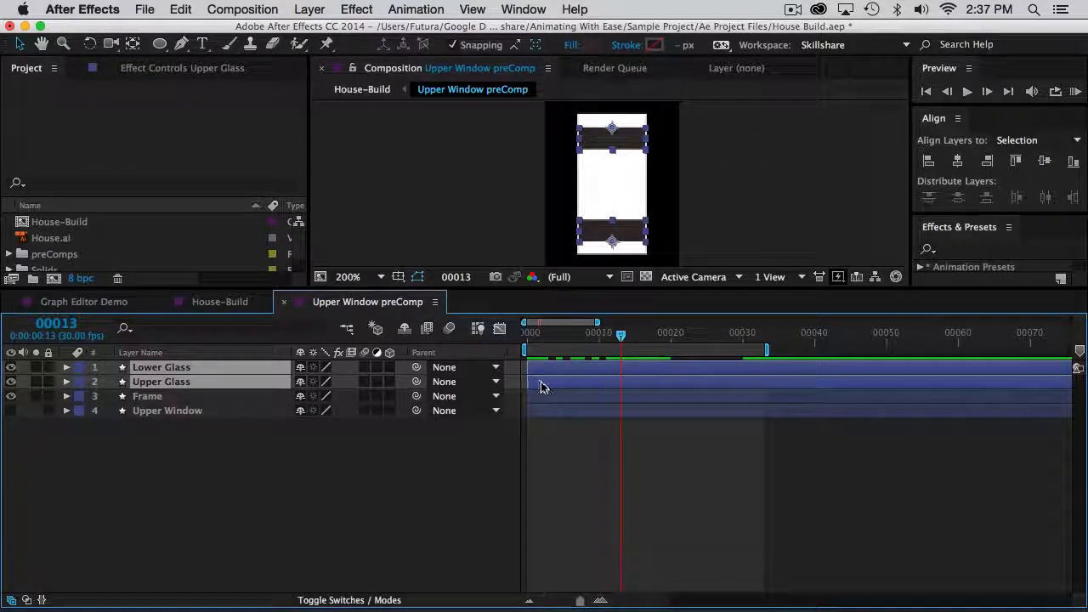
drag(539, 384, 639, 389)
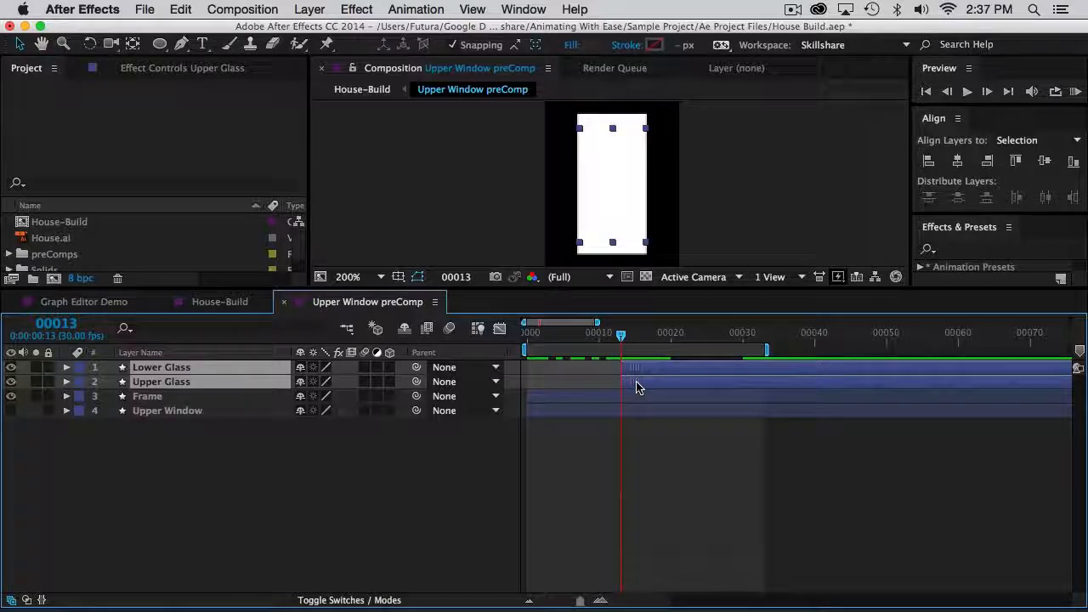
click(635, 446)
Reveal the Scale properties of Lower Glass and Upper Glass and display both together in the Graph Editor.
drag(620, 336, 807, 379)
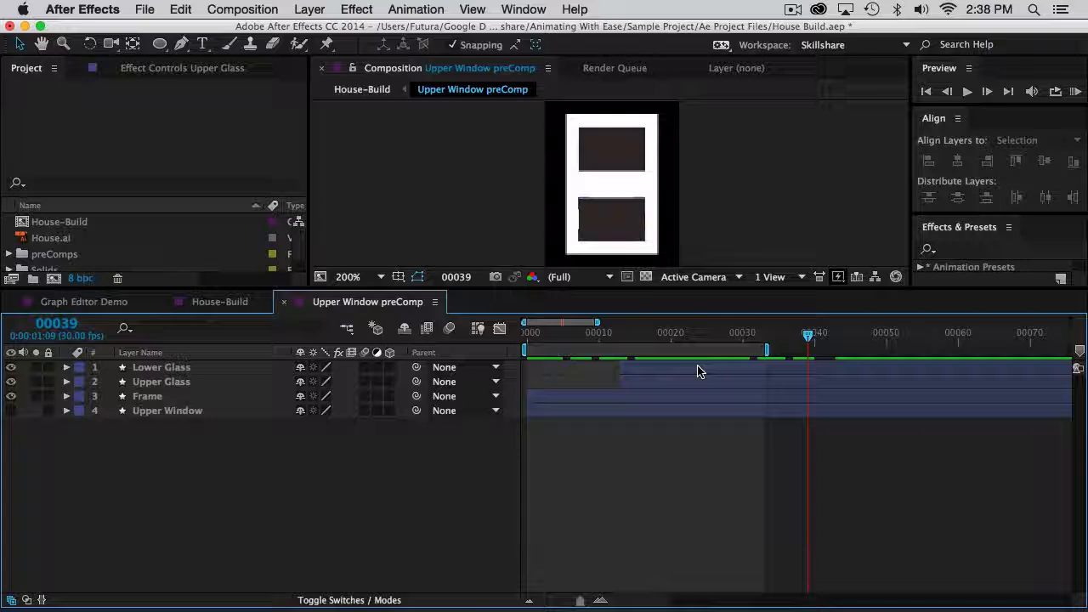
click(697, 371)
shift+click(677, 383)
key(s)
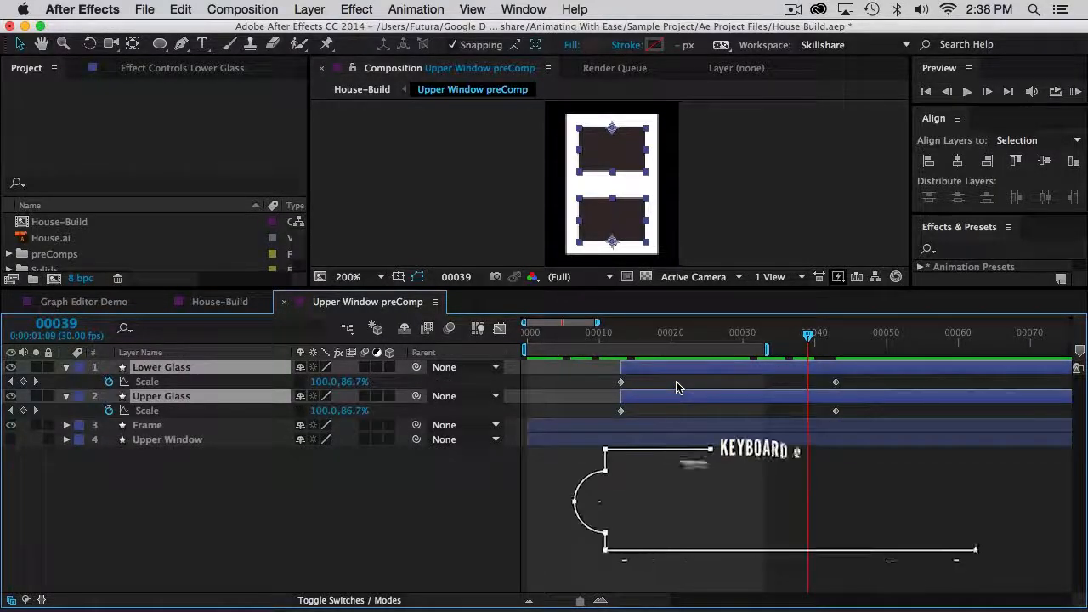
click(499, 329)
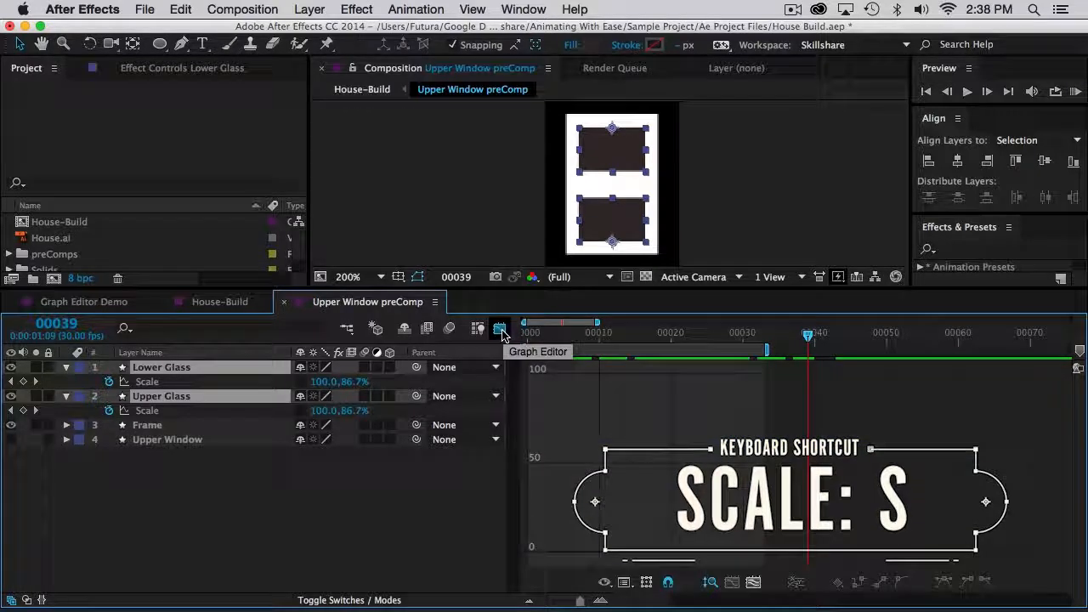
click(157, 381)
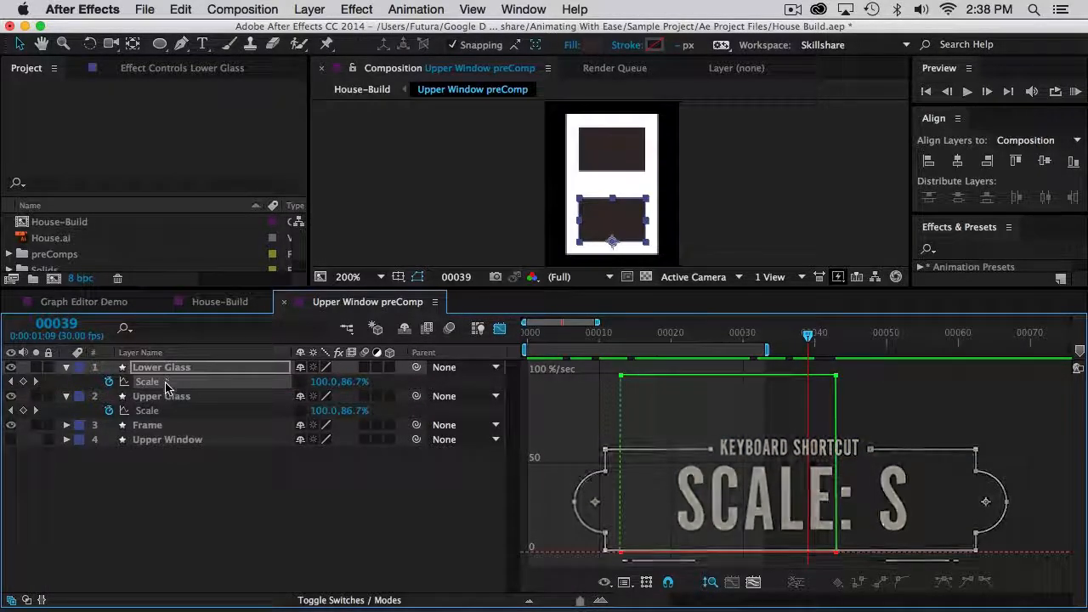
shift+click(150, 411)
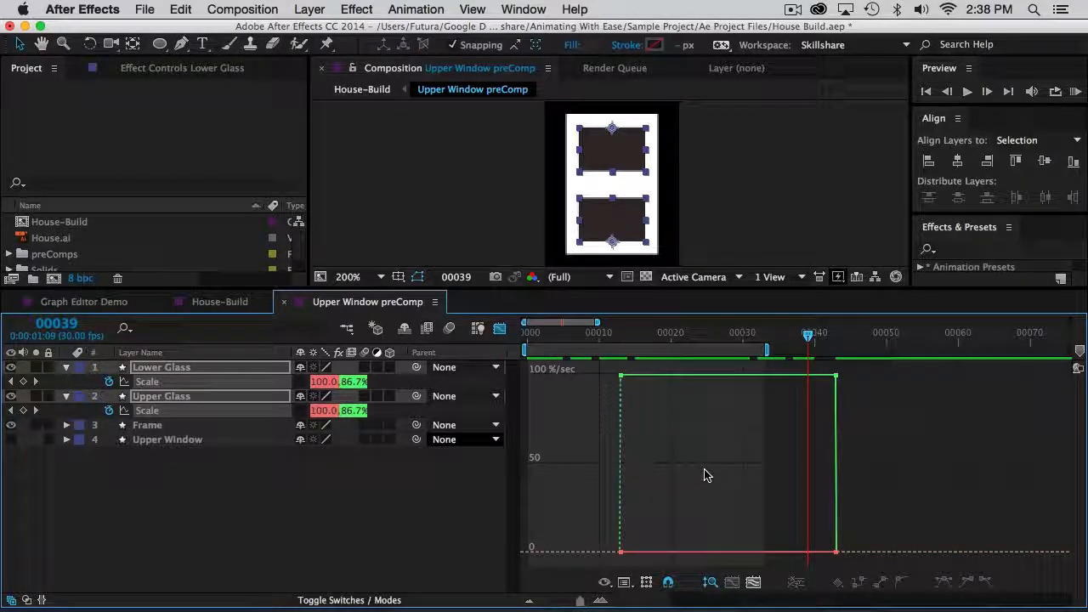
Apply Easy Ease to both glass layers' Scale keyframes and reshape their speed curves to peak near frame 22.
drag(857, 371, 604, 563)
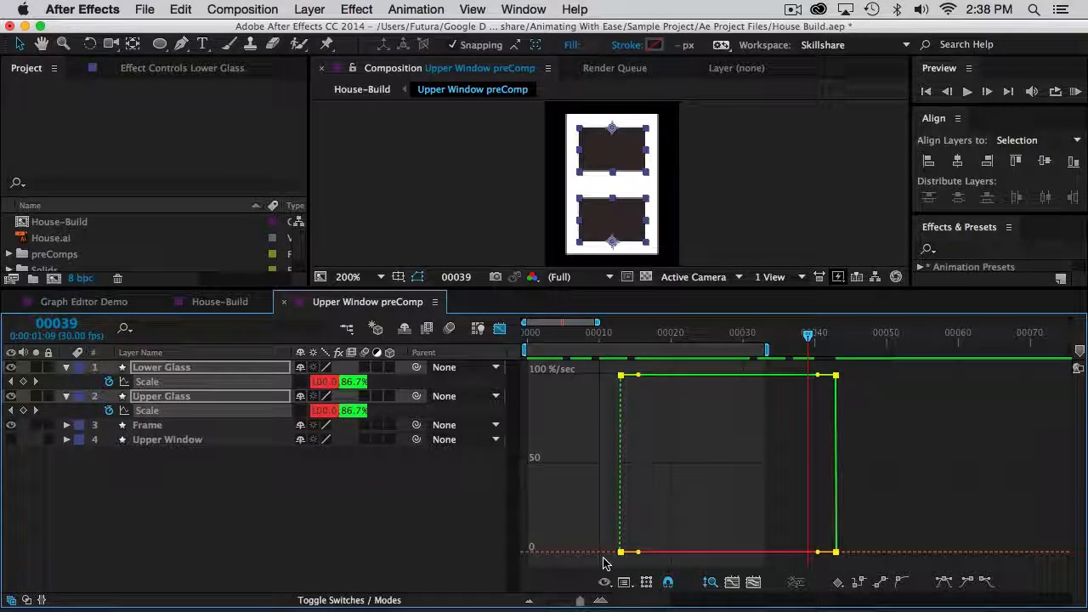
key(F9)
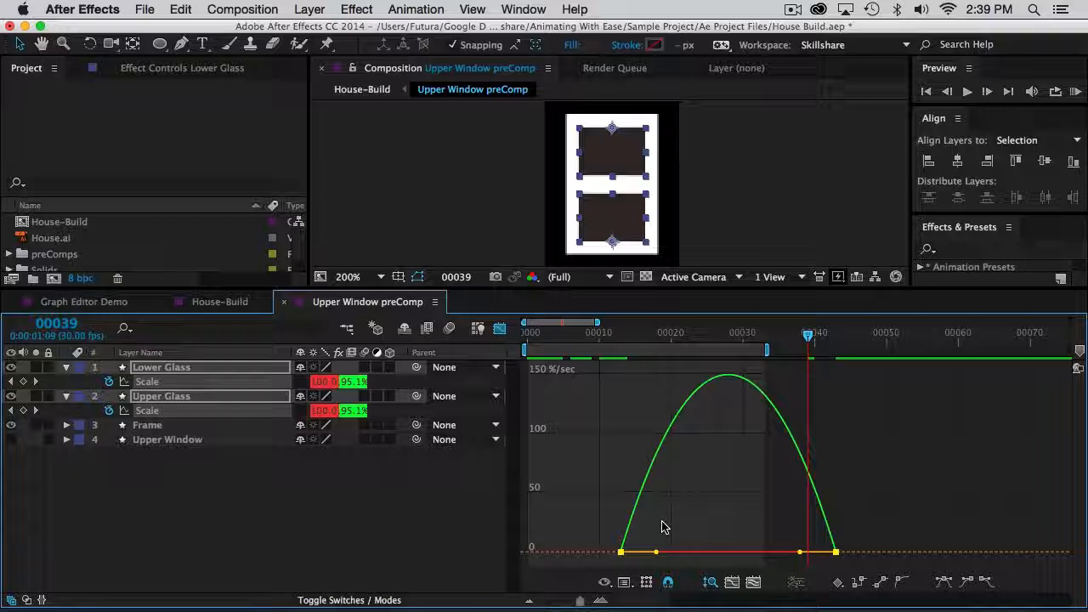
drag(679, 508, 676, 553)
drag(798, 554, 719, 559)
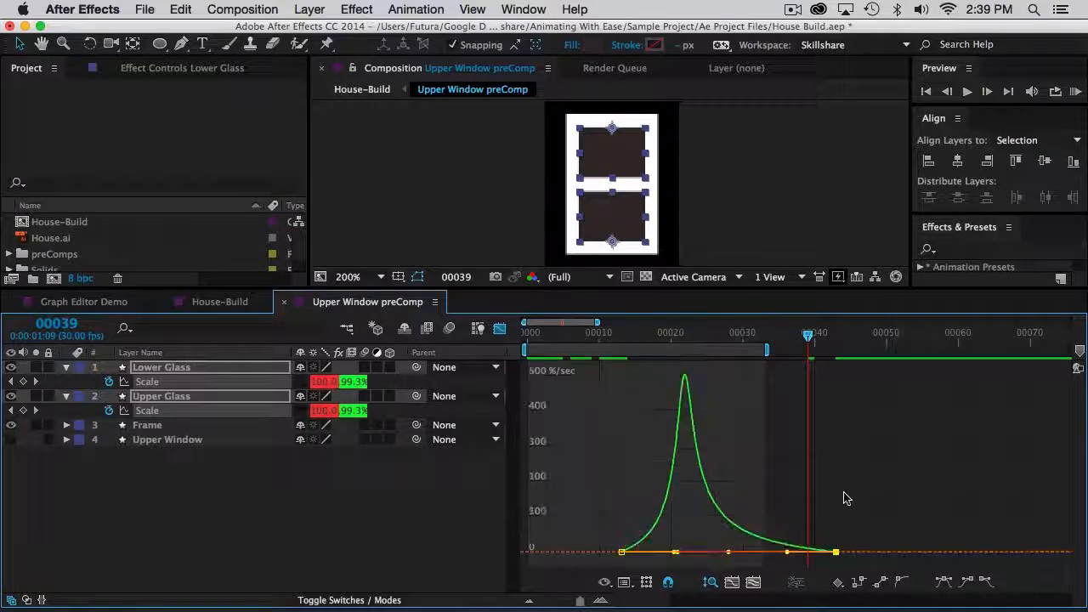
End the work area at frame 49 and switch the timeline back from the Graph Editor to layer bars.
drag(811, 335, 879, 341)
key(n)
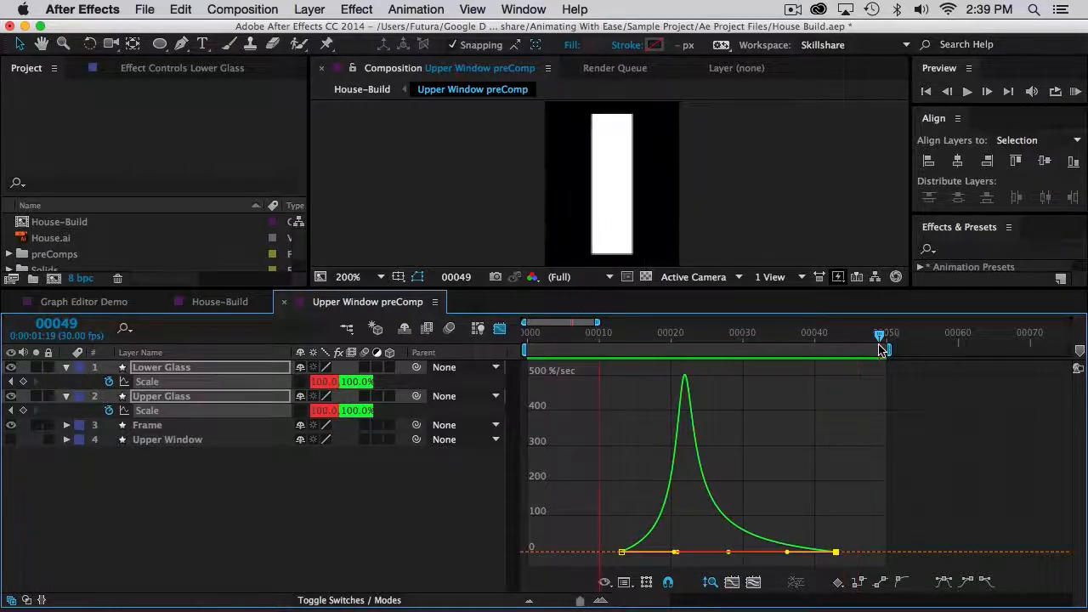
click(499, 334)
click(499, 332)
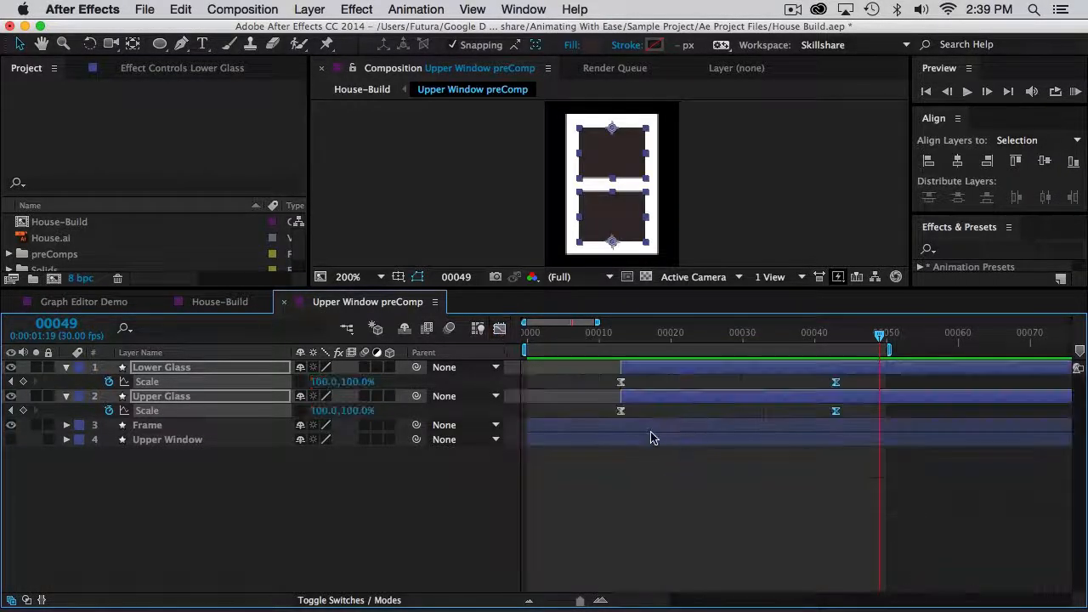
Delay only the Lower Glass layer so it starts at frame 18, and preview the staggered window animation.
click(651, 437)
drag(651, 369, 680, 372)
drag(599, 333, 882, 349)
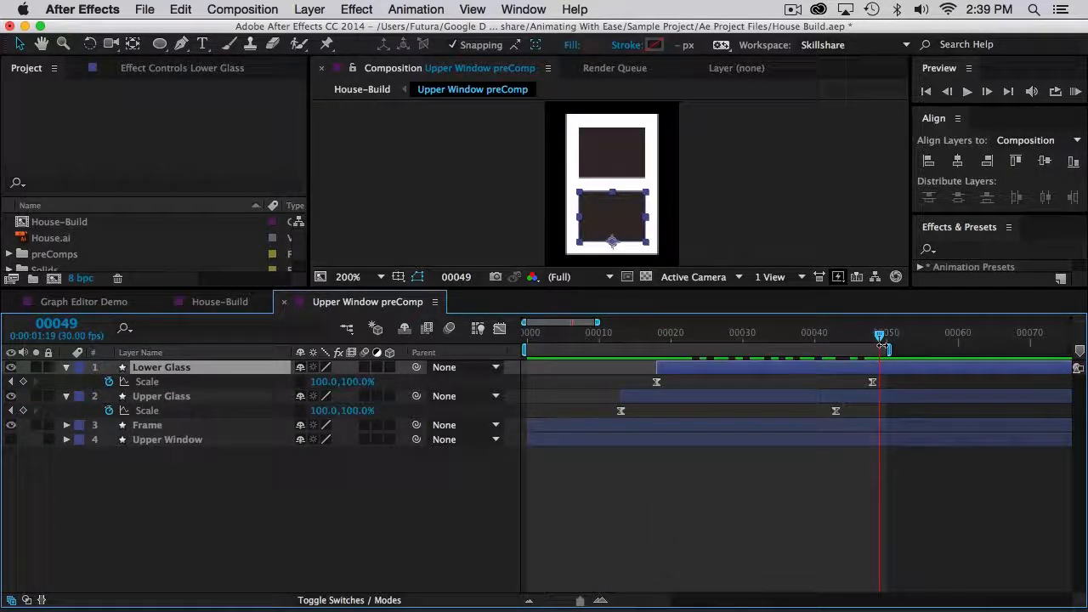
key(space)
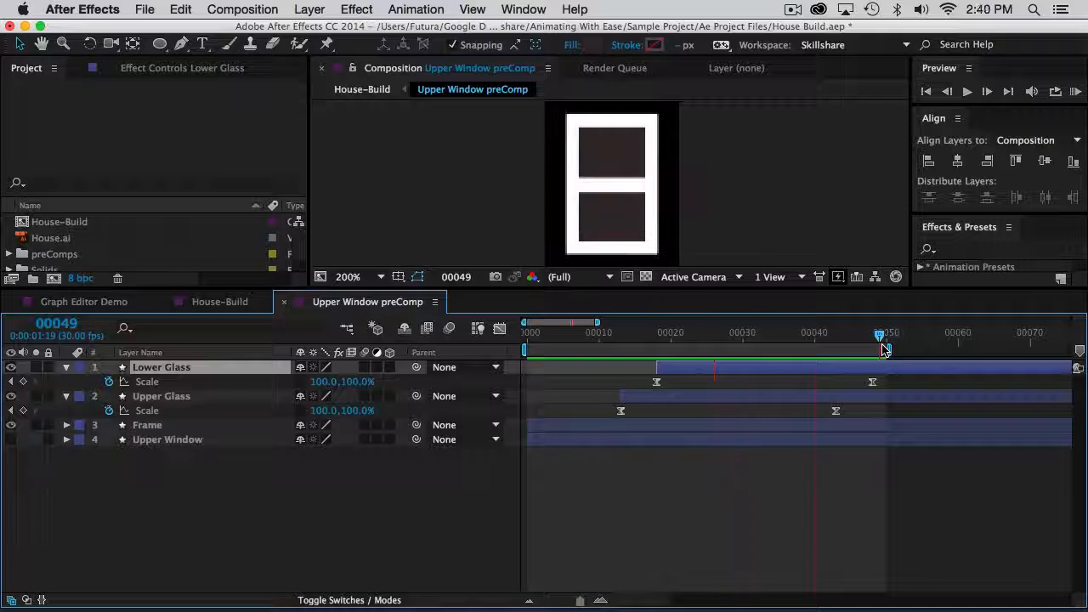
Shift both glass layers earlier together so Upper Glass starts at frame 10 and Lower Glass at frame 15, and save the project.
click(689, 369)
shift+click(683, 396)
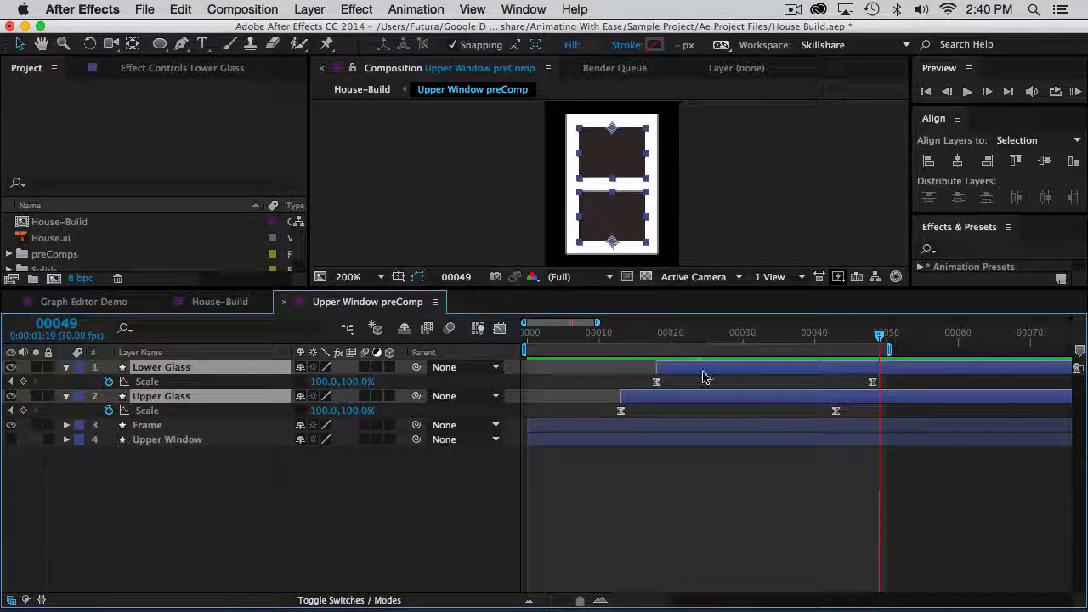
drag(703, 377, 682, 377)
drag(602, 333, 620, 338)
click(582, 387)
key(space)
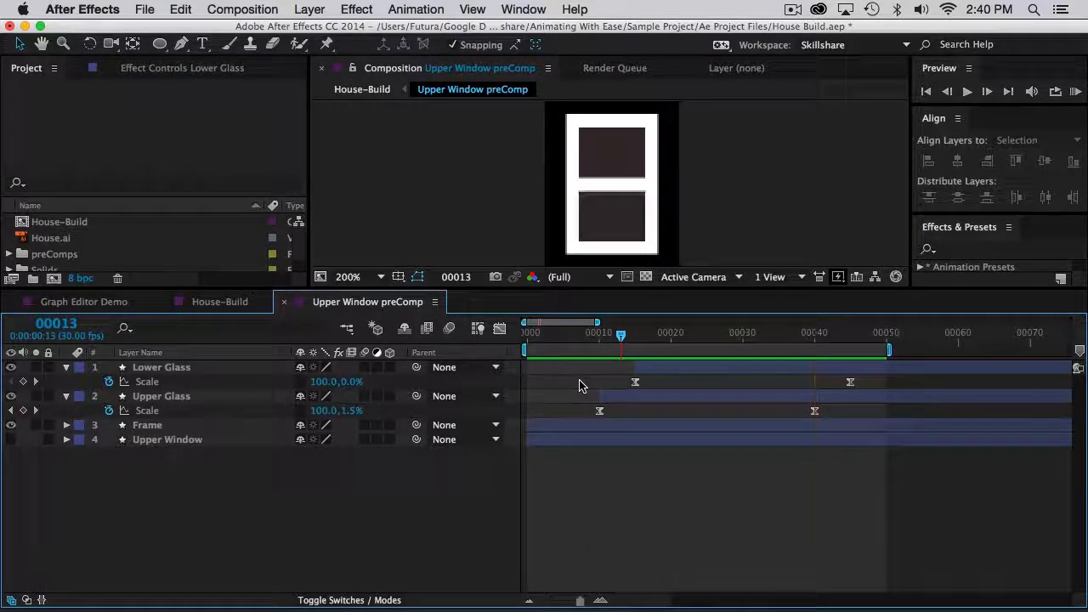
key(super+s)
Switch to the House-Build composition, end its work area at frame 34, and preview the upper windows animating.
click(221, 301)
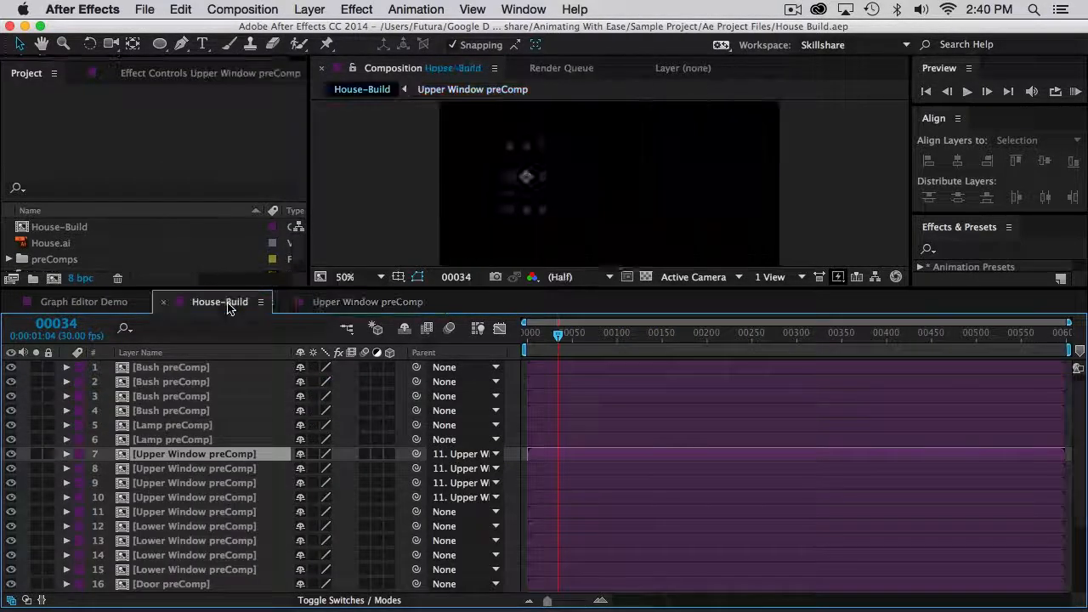
key(n)
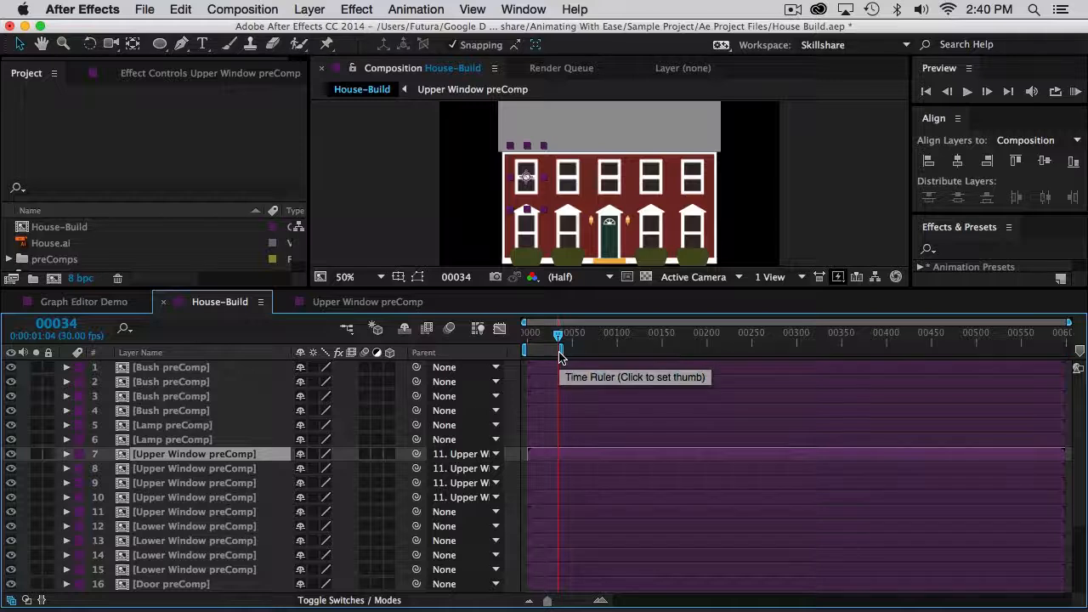
key(KP_0)
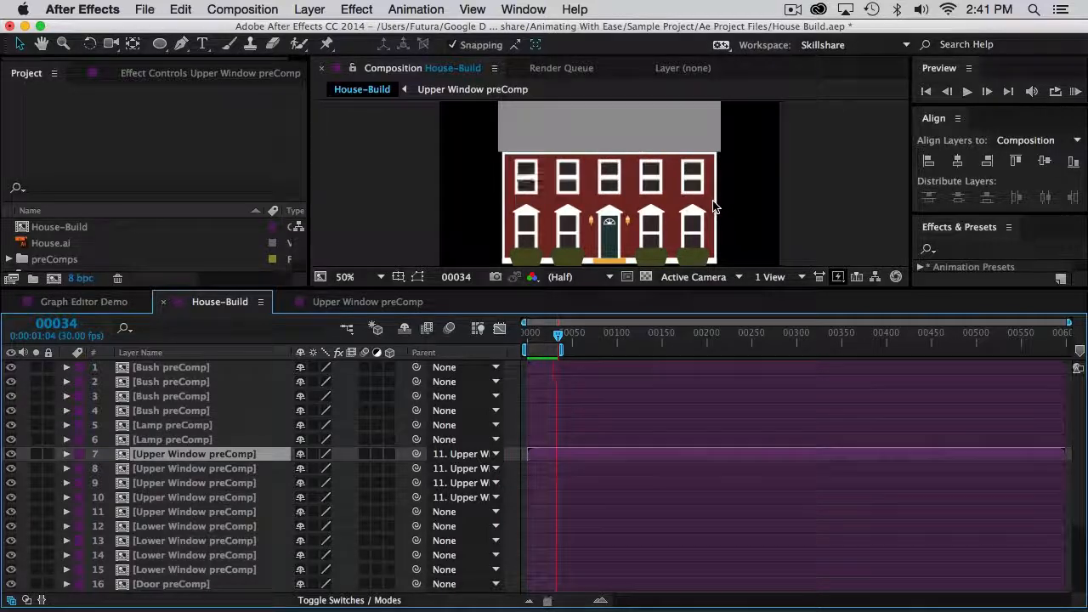
Delay the four upper window layers on either side of the centre window so they start at frame 1.
click(234, 461)
key(equal)
key(equal)
key(equal)
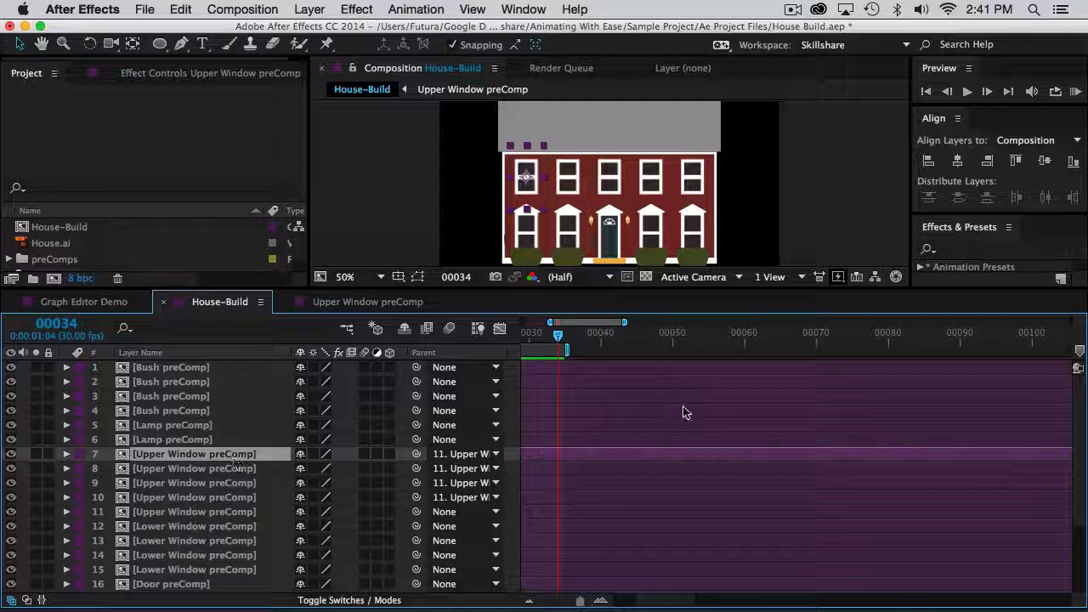
scroll(685, 413, left, 3)
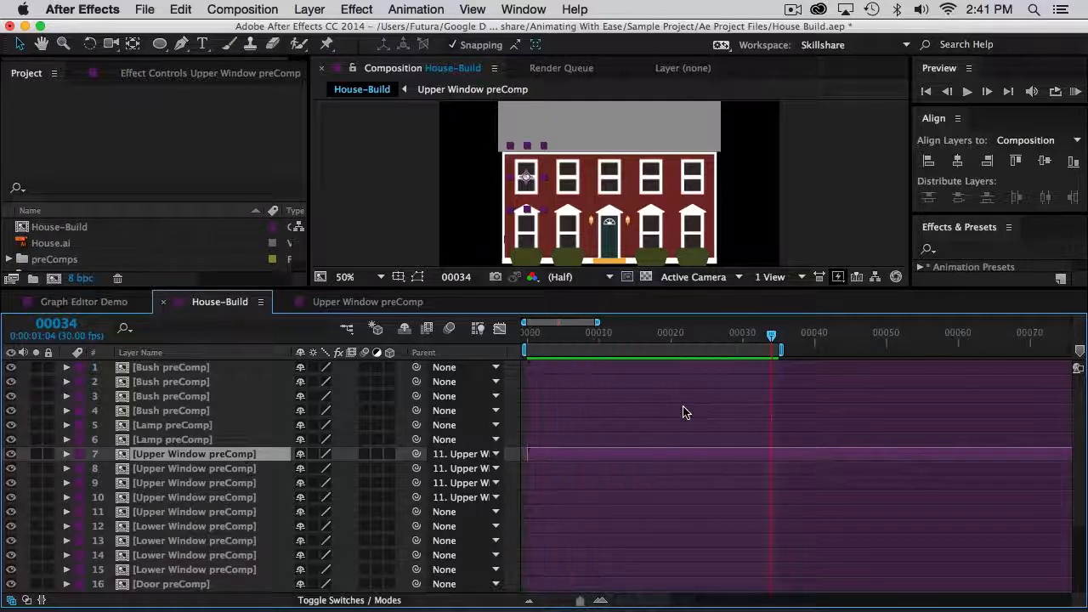
click(606, 170)
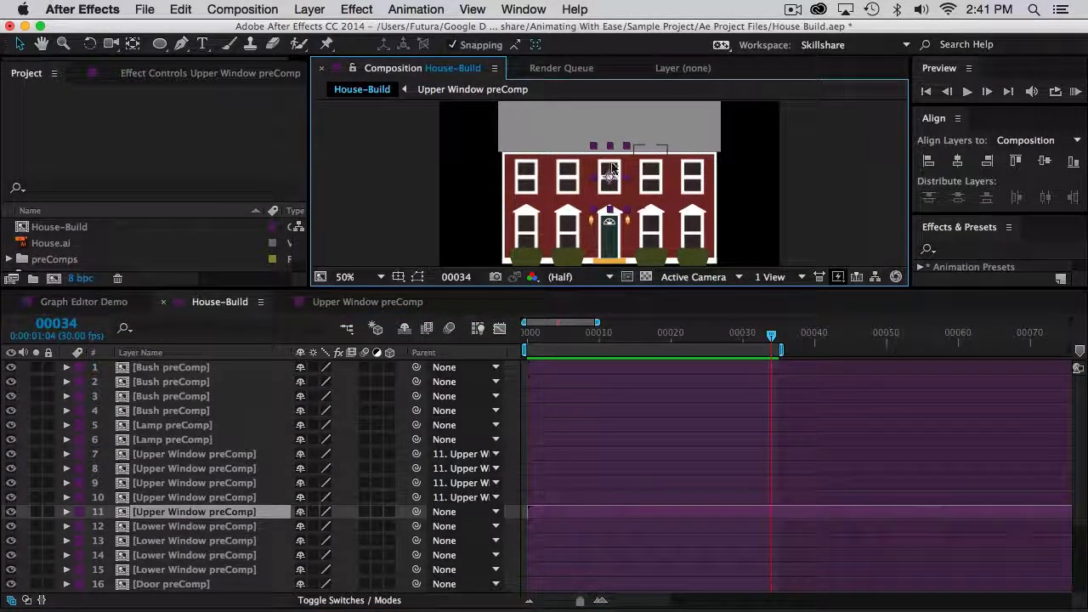
shift+click(231, 454)
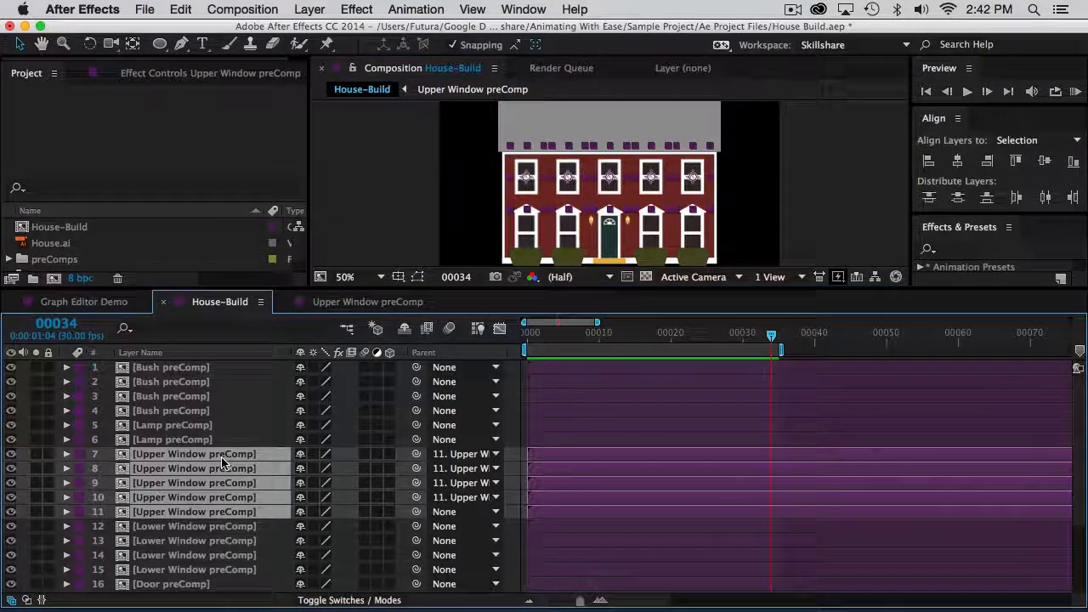
shift+click(619, 170)
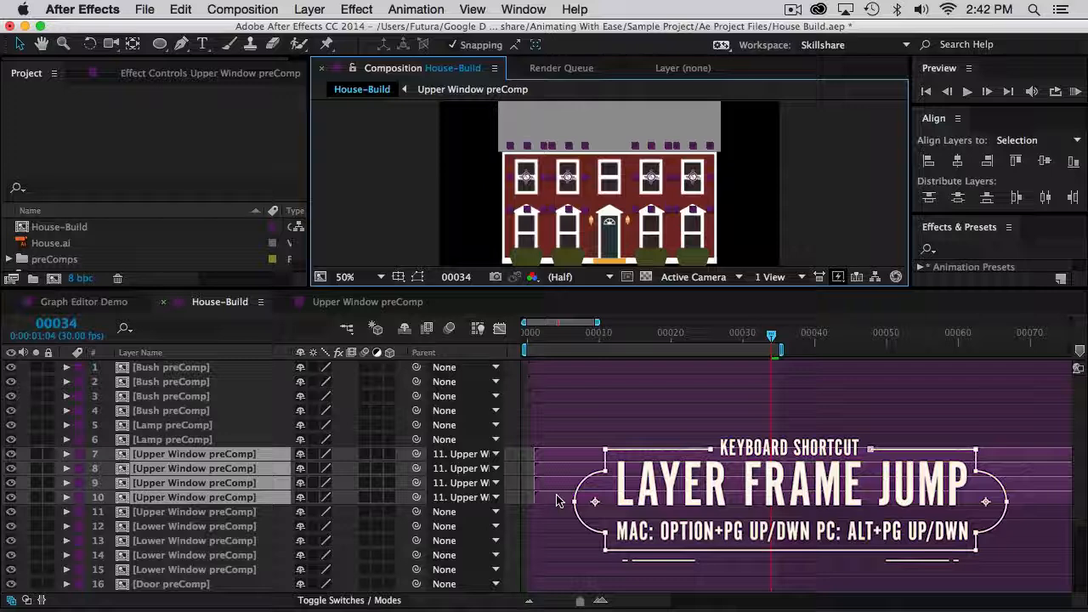
Delay only the two outermost upper windows so they start at frame 2, and preview the centre-out stagger.
shift+click(572, 190)
shift+click(648, 182)
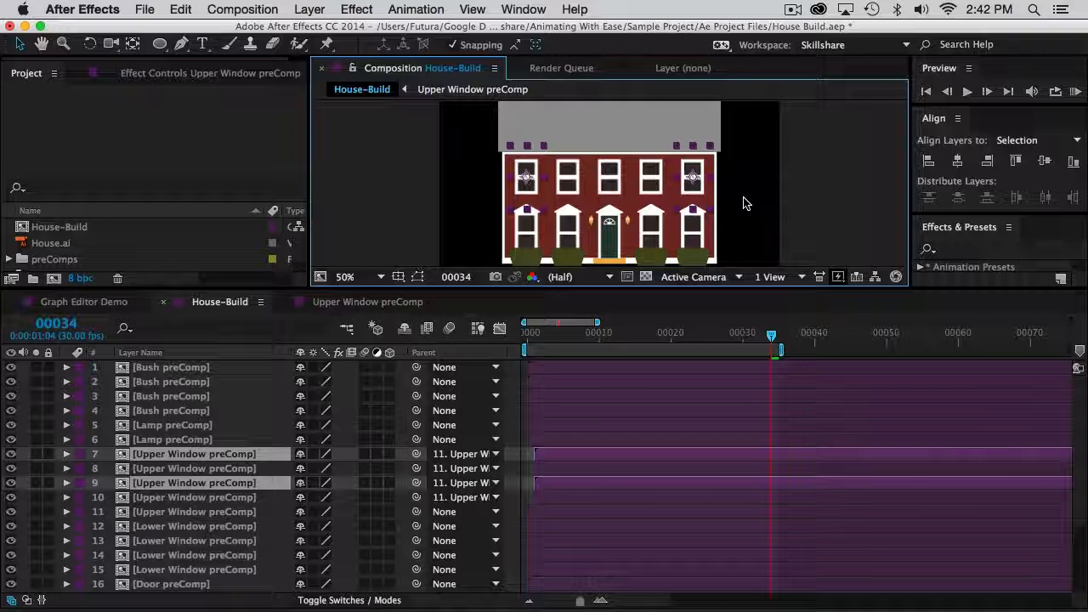
key(alt+Page_Down)
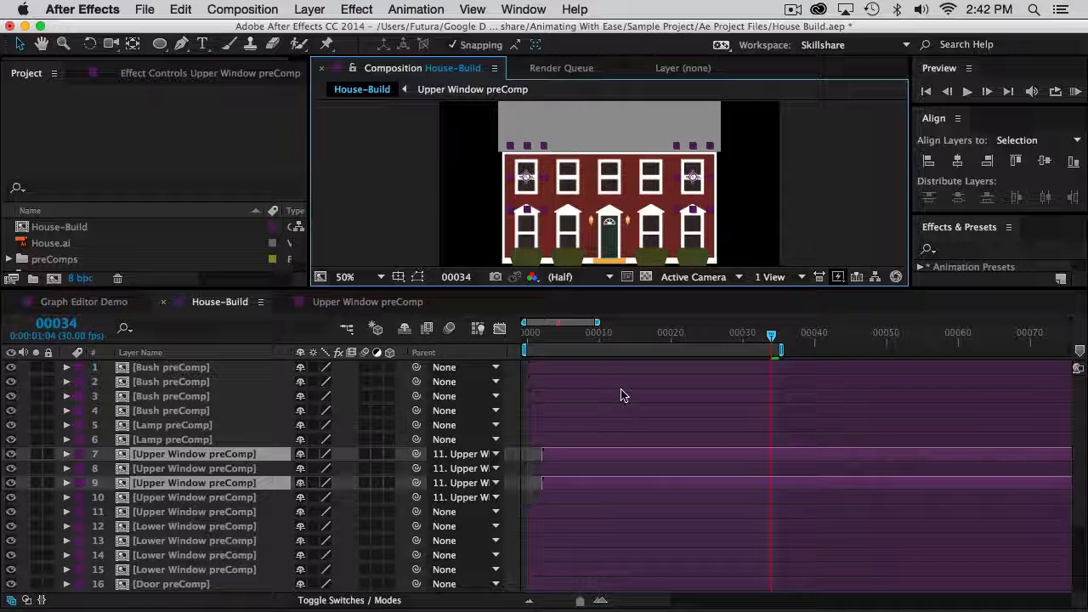
click(607, 336)
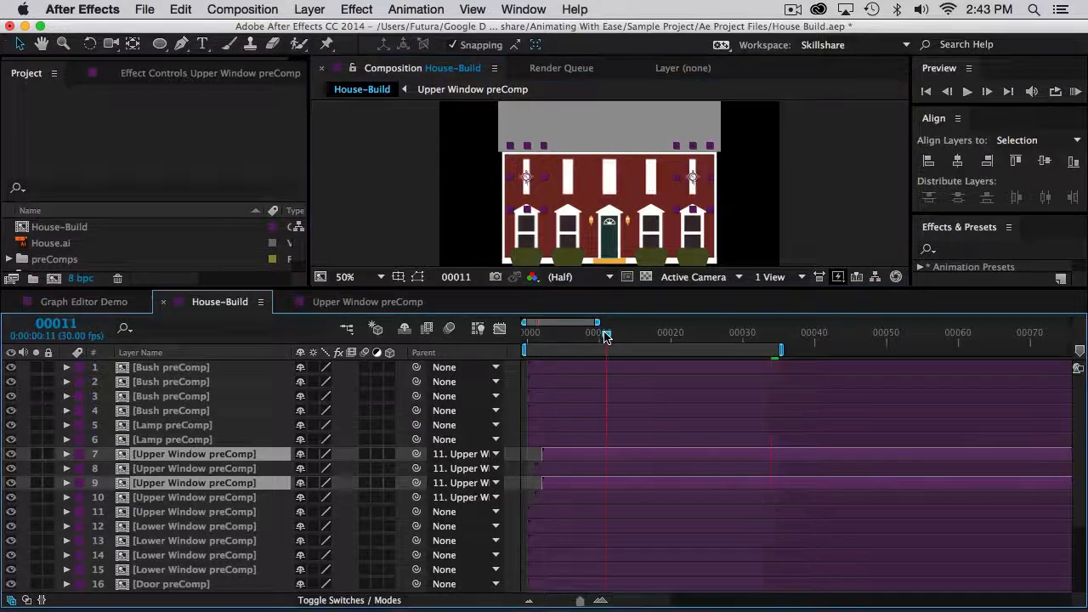
key(n)
key(space)
drag(607, 336, 773, 340)
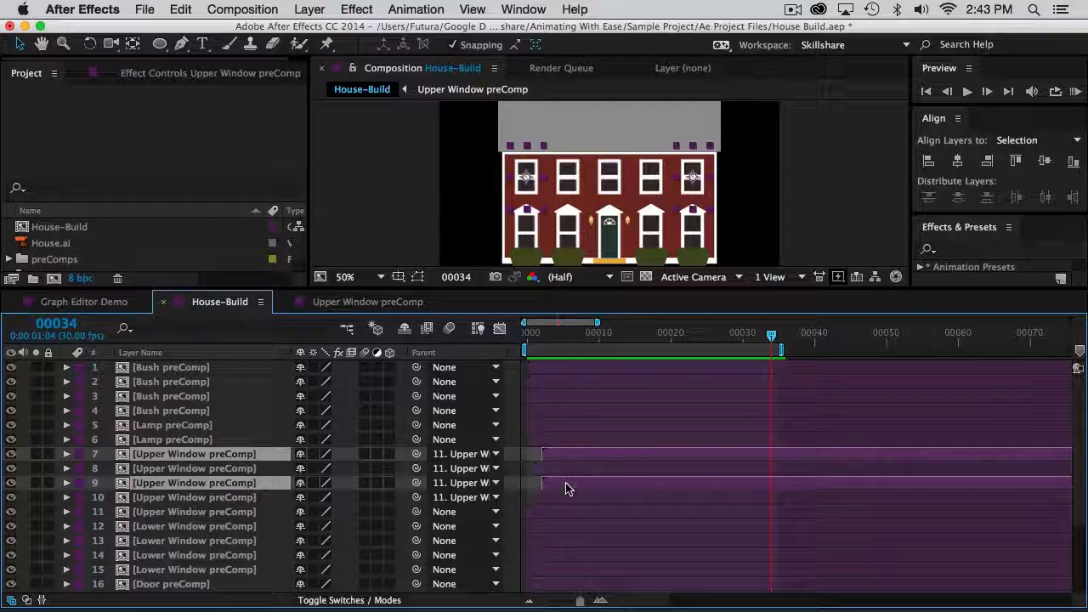
Widen the centre-out stagger to start the inner window pair at frame 4 and the outer pair at frame 8, and preview it.
key(alt+Page_Down)
key(alt+Page_Down)
key(alt+Page_Down)
shift+click(567, 188)
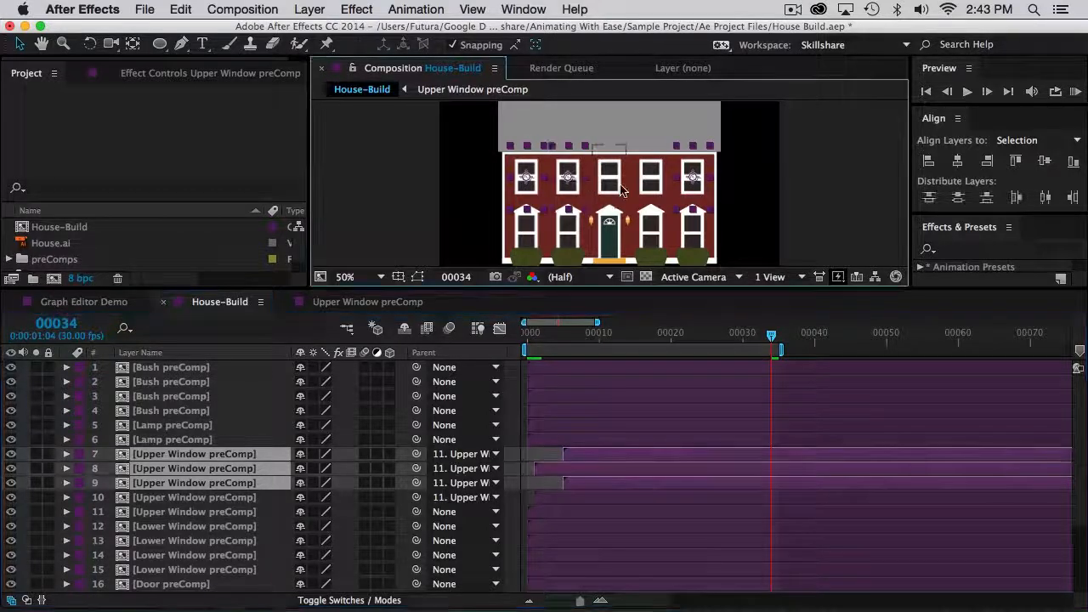
shift+click(653, 183)
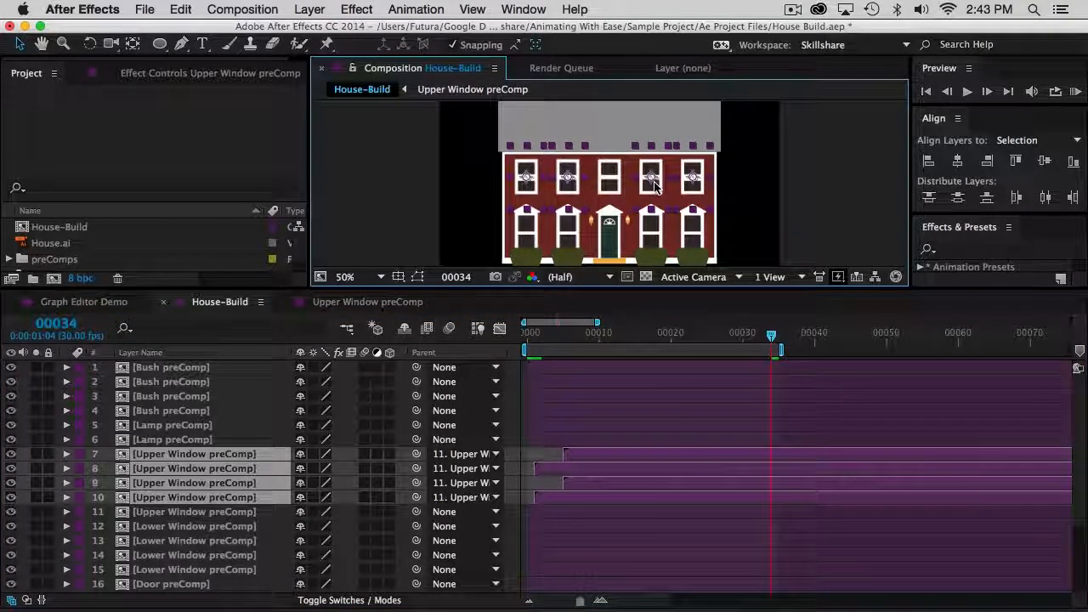
key(alt+Page_Down)
key(alt+Page_Down)
key(alt+Page_Down)
key(KP_0)
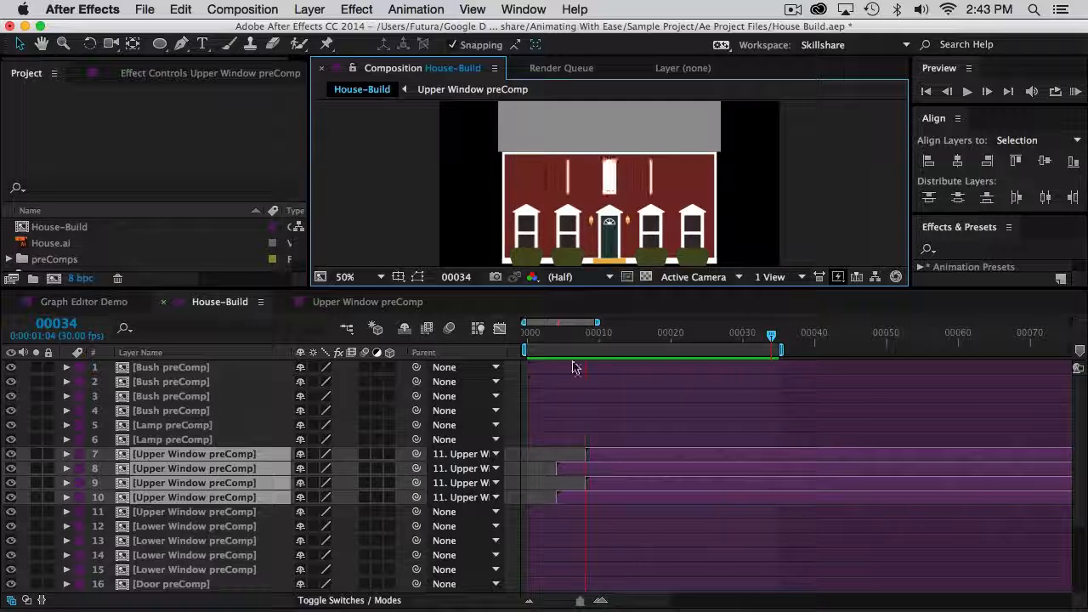
Move the four offset upper window layers back so they all start at frame 0.
key(space)
drag(539, 334, 514, 349)
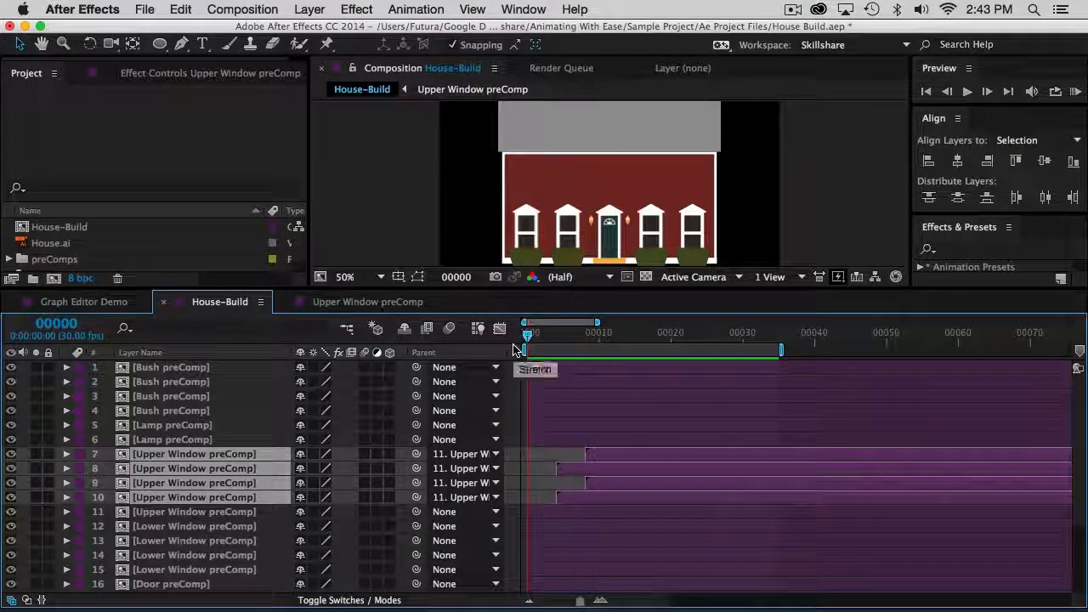
key(bracketleft)
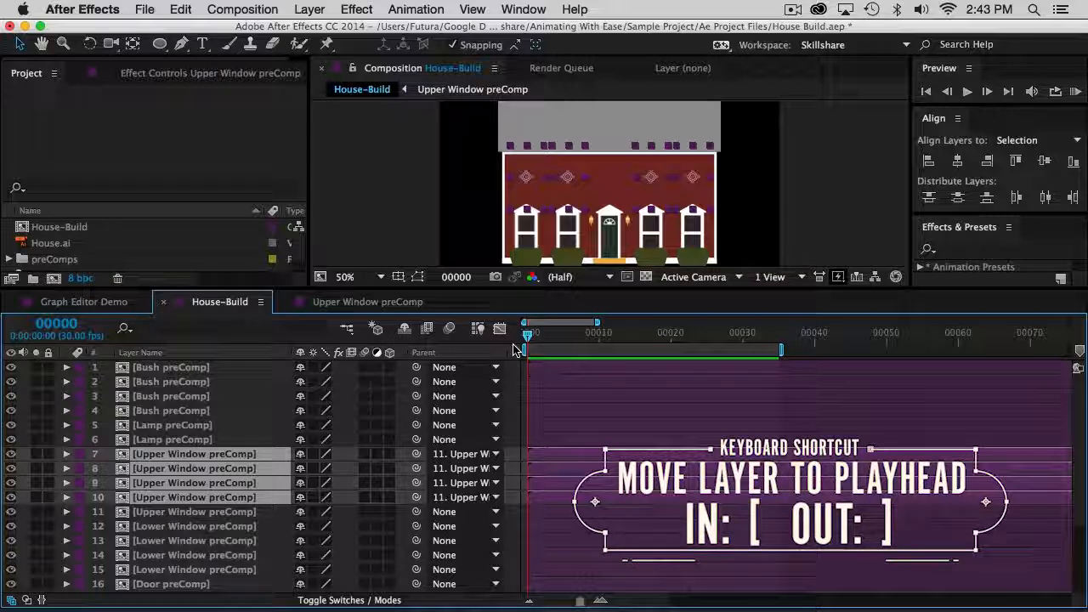
Delay all upper window layers except the leftmost window so they start at frame 4.
shift+click(514, 512)
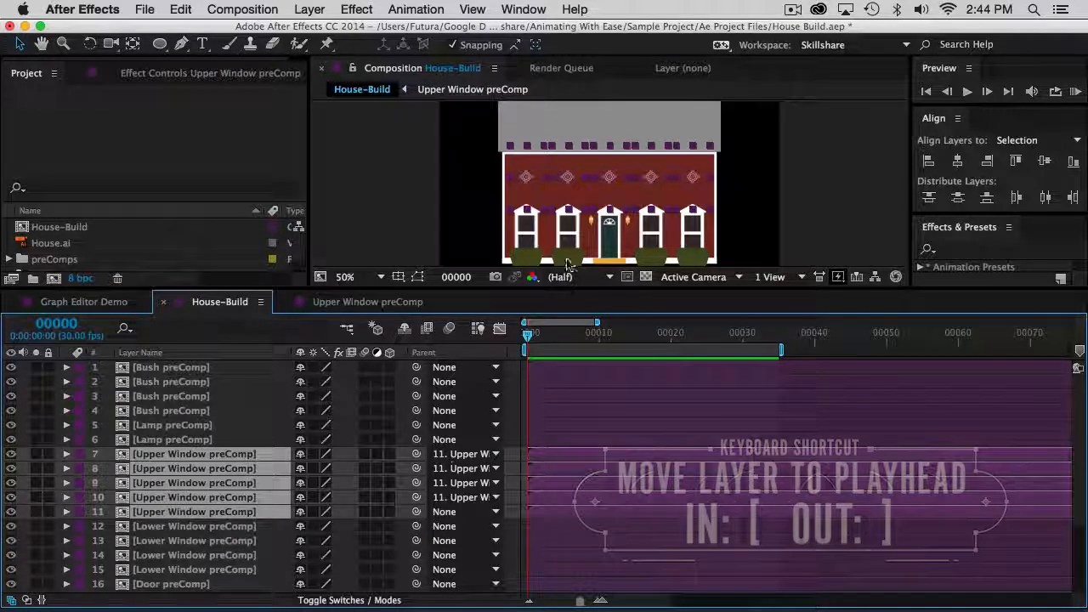
shift+click(523, 180)
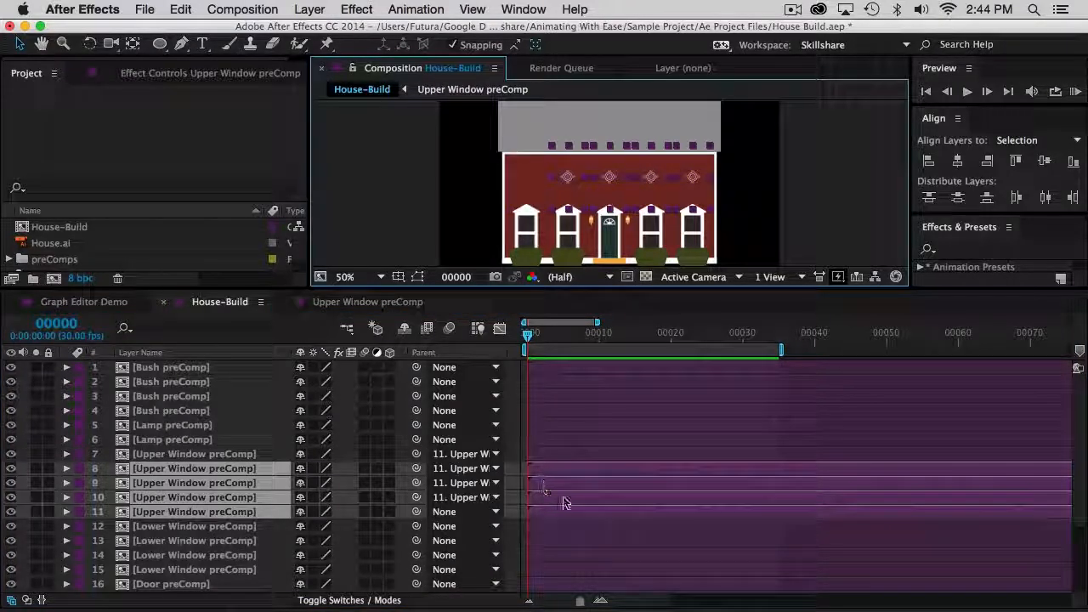
key(alt+Page_Down)
key(alt+Page_Down)
key(alt+Page_Down)
key(alt+Page_Down)
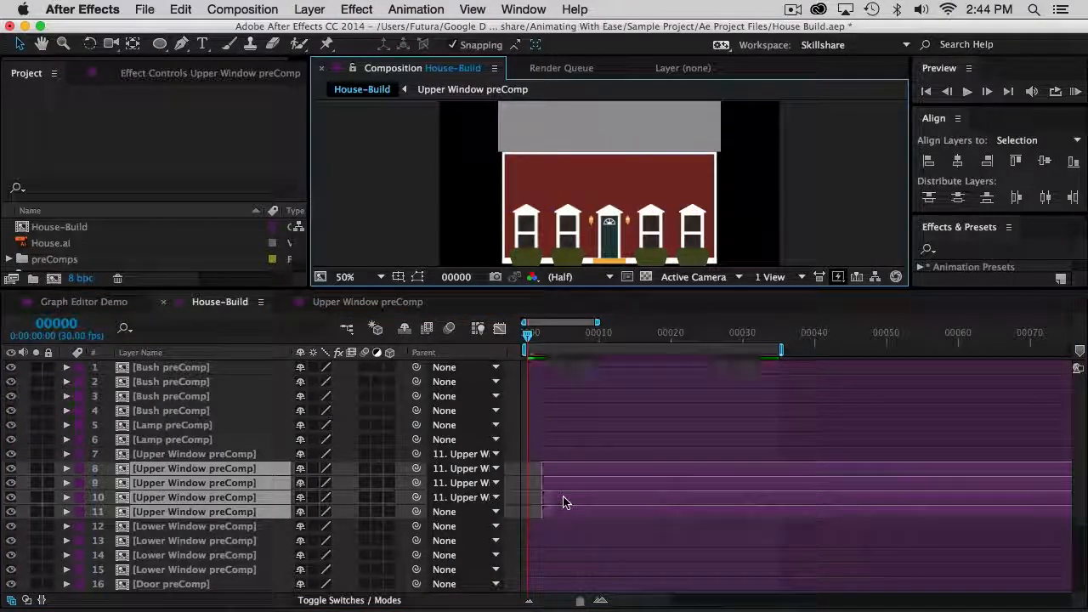
Exclude the second window from the left and delay the remaining three upper windows to start at frame 8.
drag(578, 337, 692, 337)
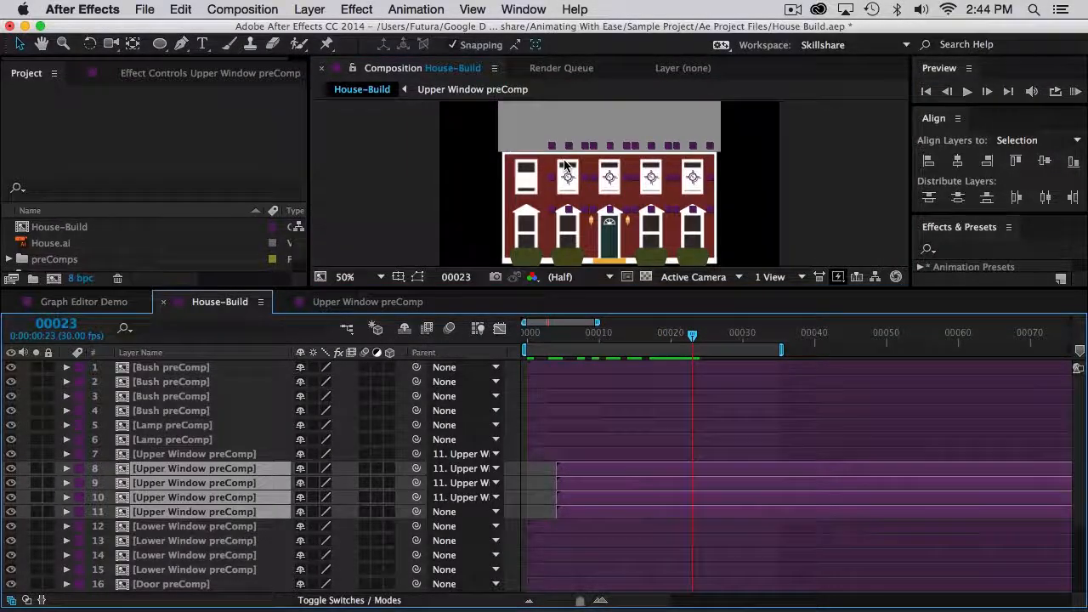
shift+click(569, 175)
key(alt+Page_Down)
key(alt+Page_Down)
key(alt+Page_Down)
key(alt+Page_Down)
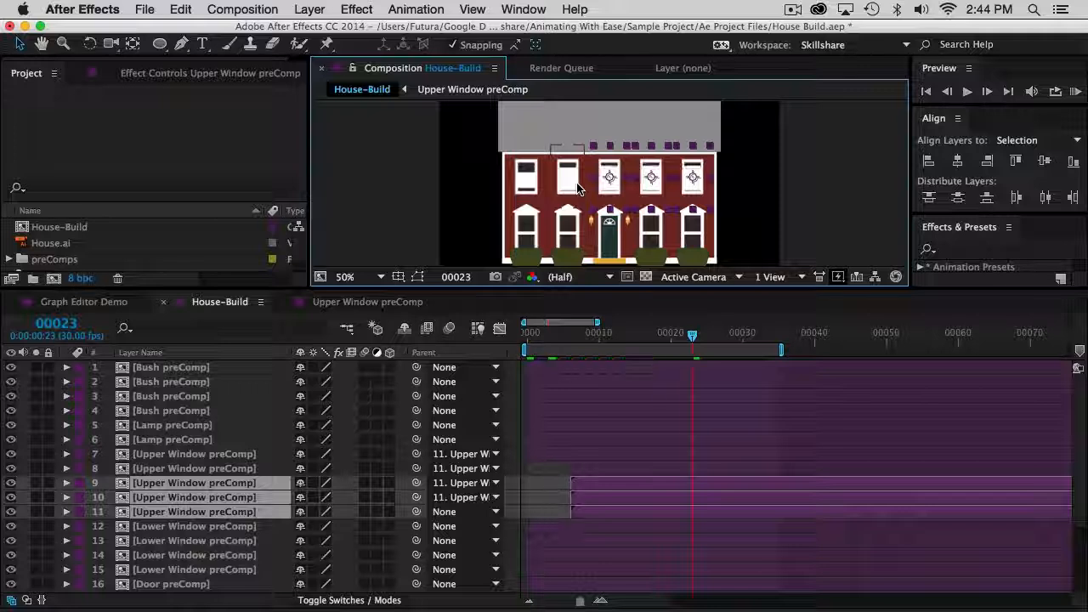
Exclude the centre window and delay the two rightmost upper windows to start at frame 12.
shift+click(602, 168)
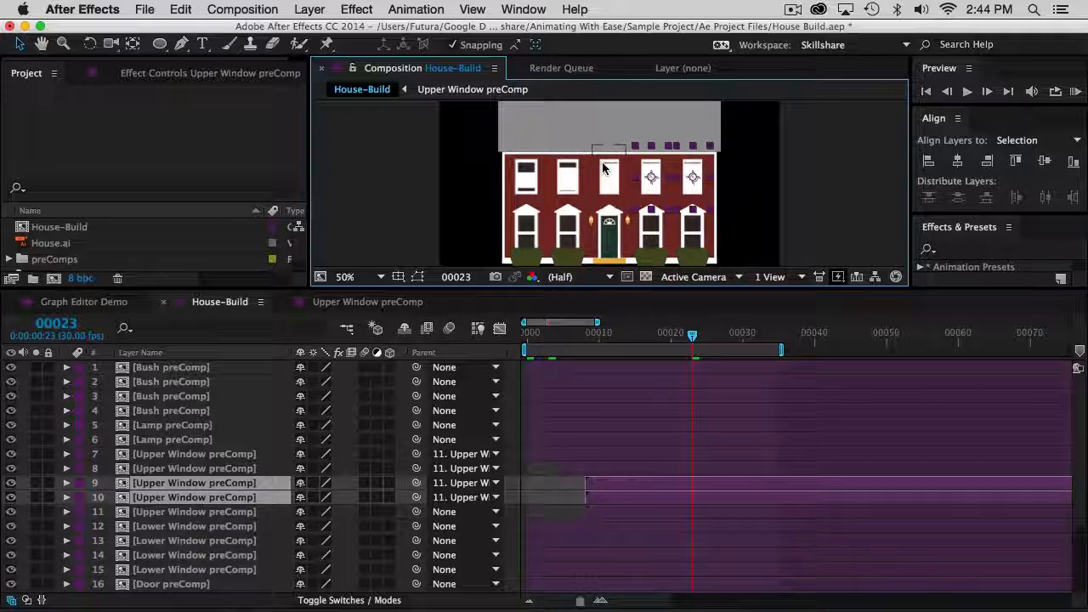
key(alt+Page_Down)
key(alt+Page_Down)
key(alt+Page_Down)
key(alt+Page_Down)
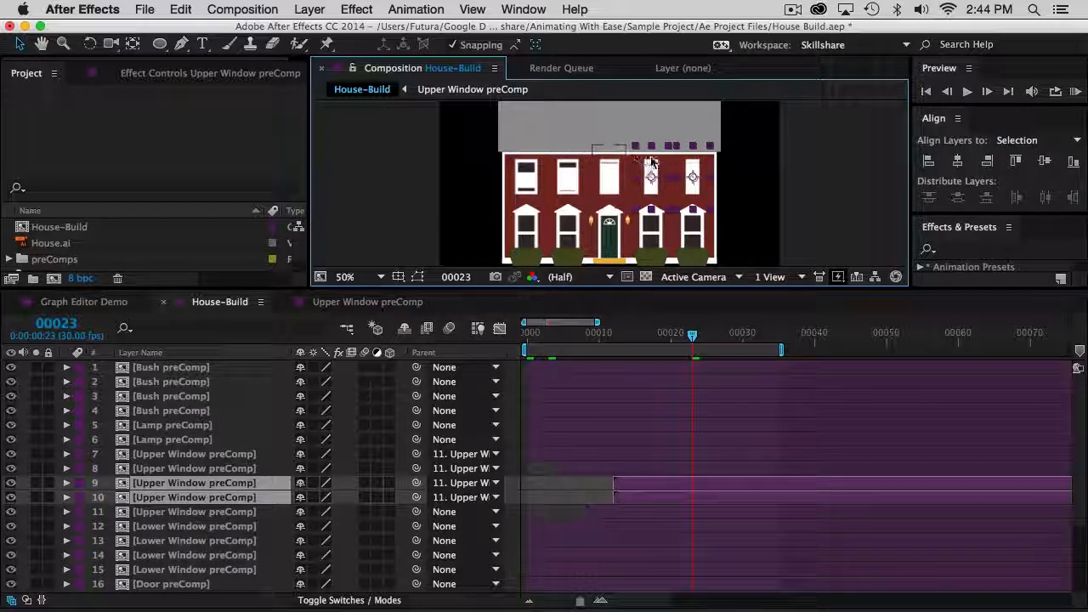
Delay only the rightmost upper window to start at frame 16, and preview the left-to-right stagger with a longer work area.
shift+click(651, 177)
key(alt+Page_Down)
key(alt+Page_Down)
key(alt+Page_Down)
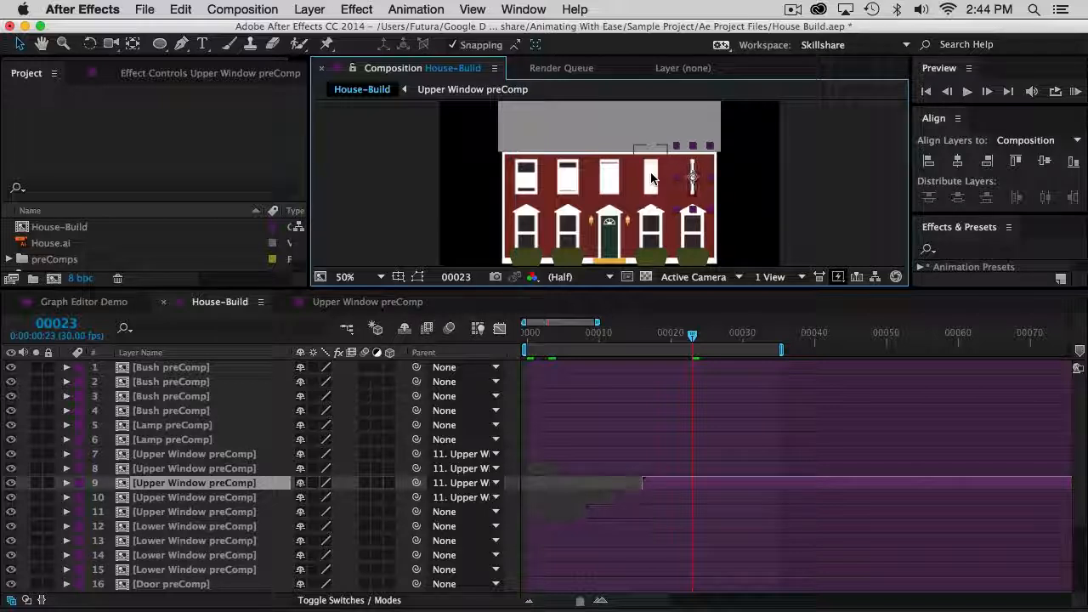
key(space)
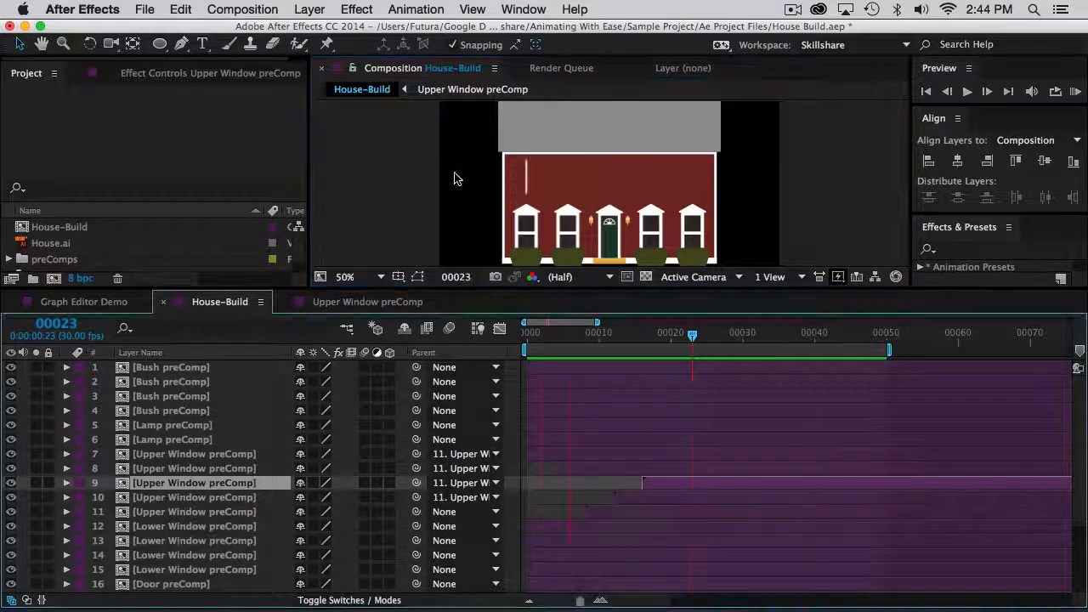